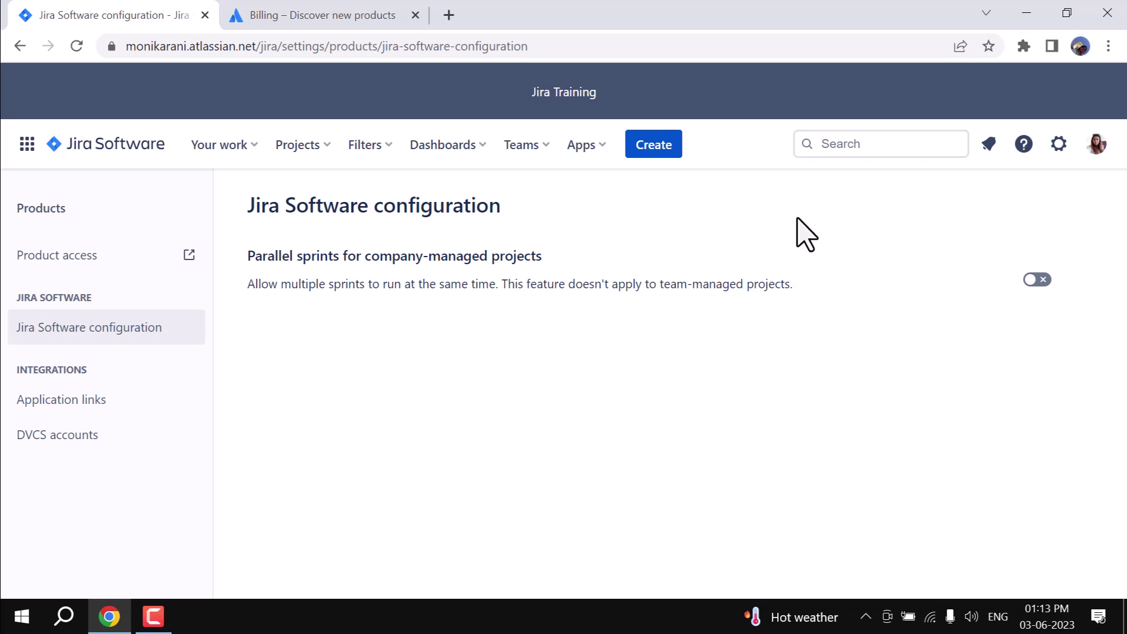
Step: Go to Settings > Products and open Application links under Integrations
click(1059, 147)
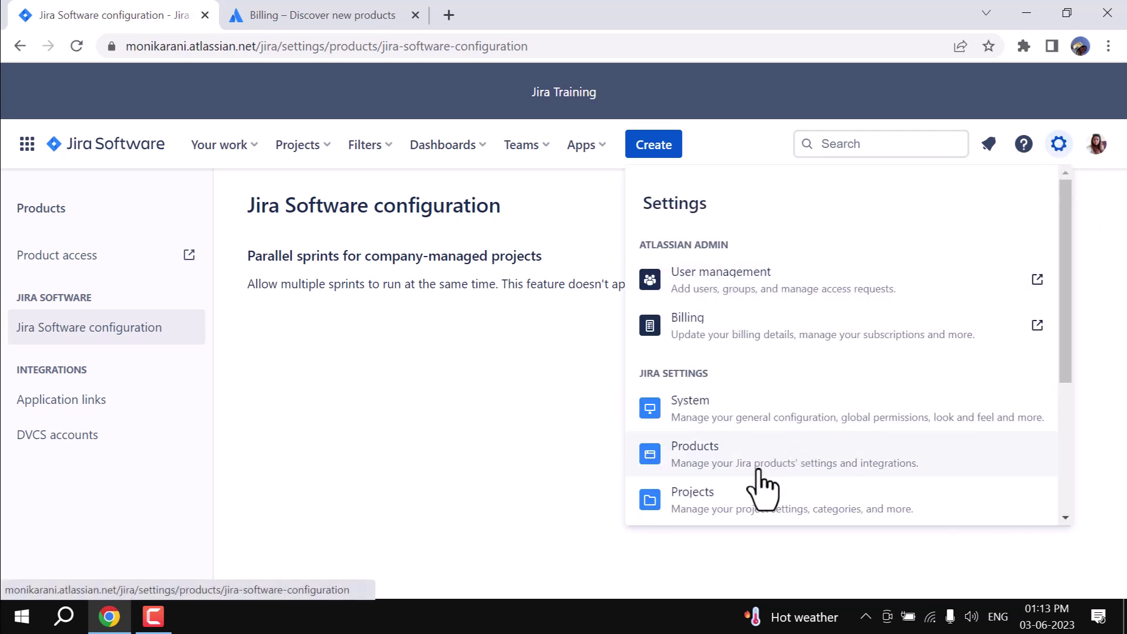
click(296, 434)
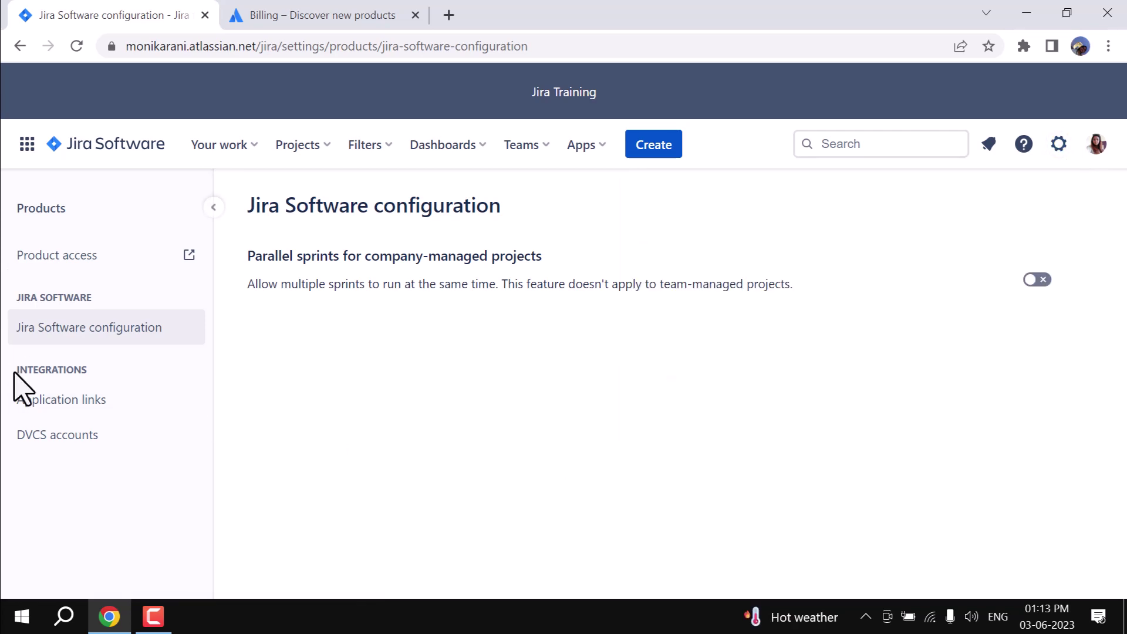
click(77, 403)
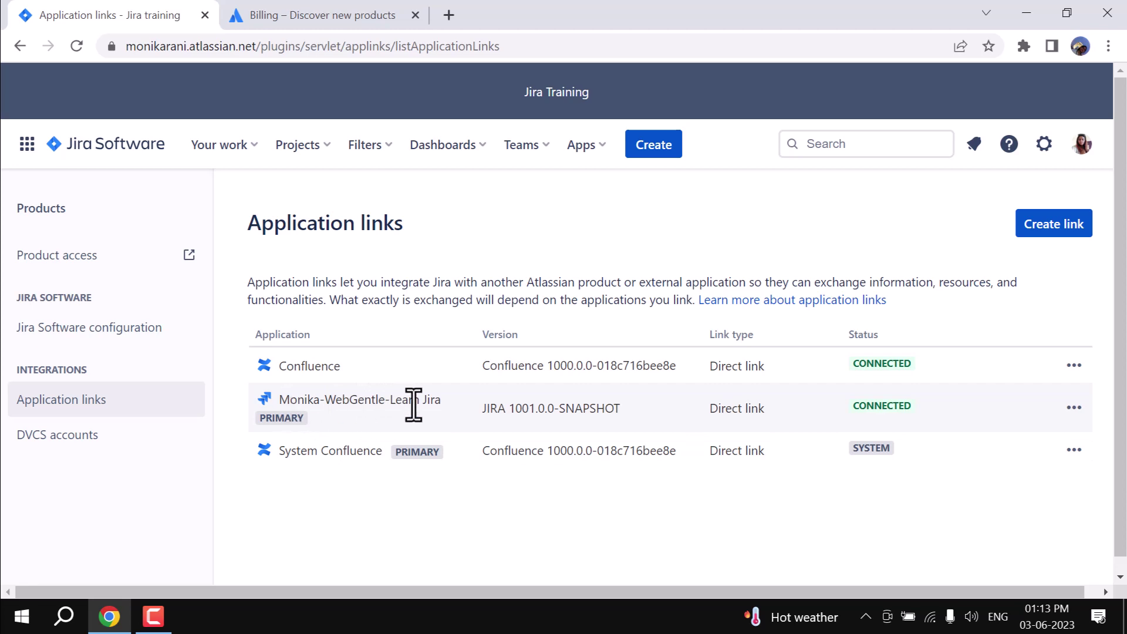
Step: Open the webgentlelearn Jira site in a new tab from Atlassian Admin's app switcher
click(339, 18)
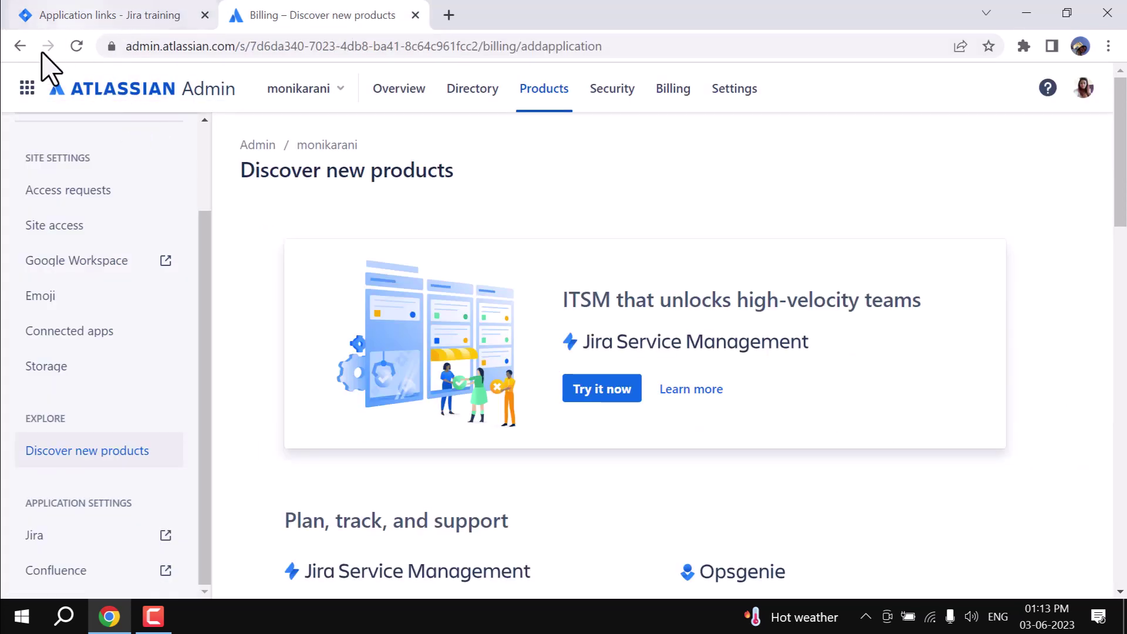
click(27, 88)
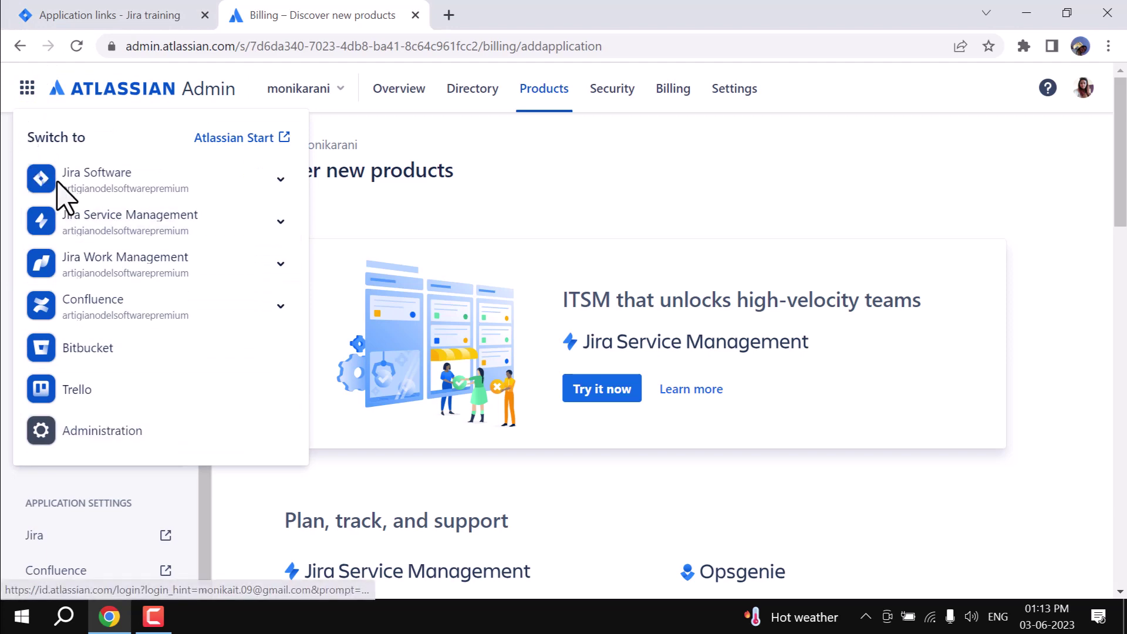
click(283, 181)
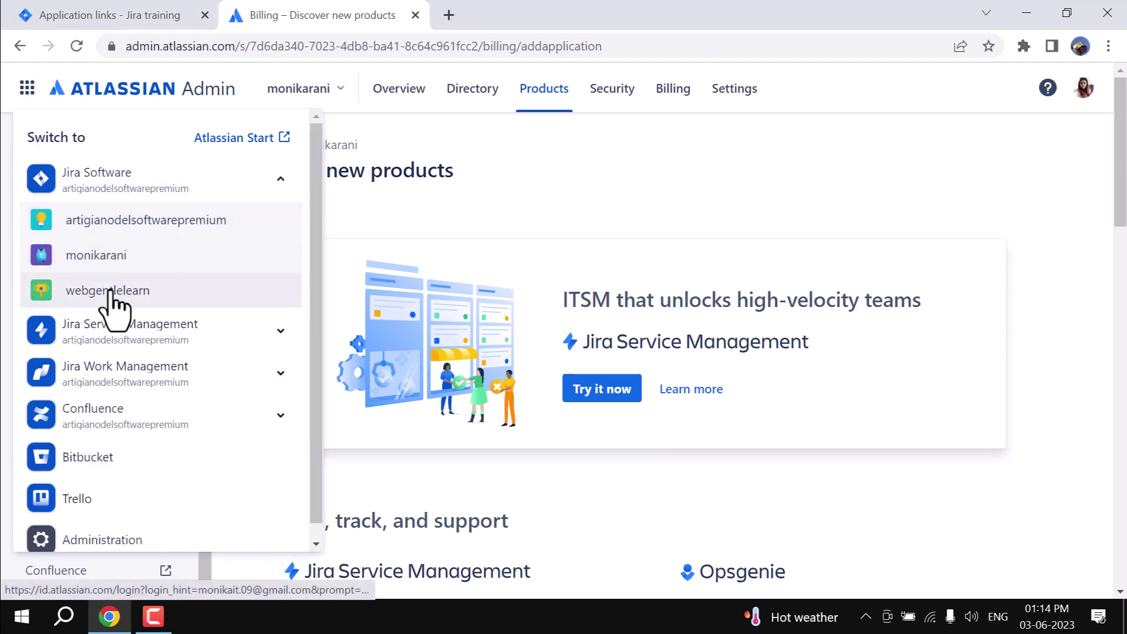
click(97, 14)
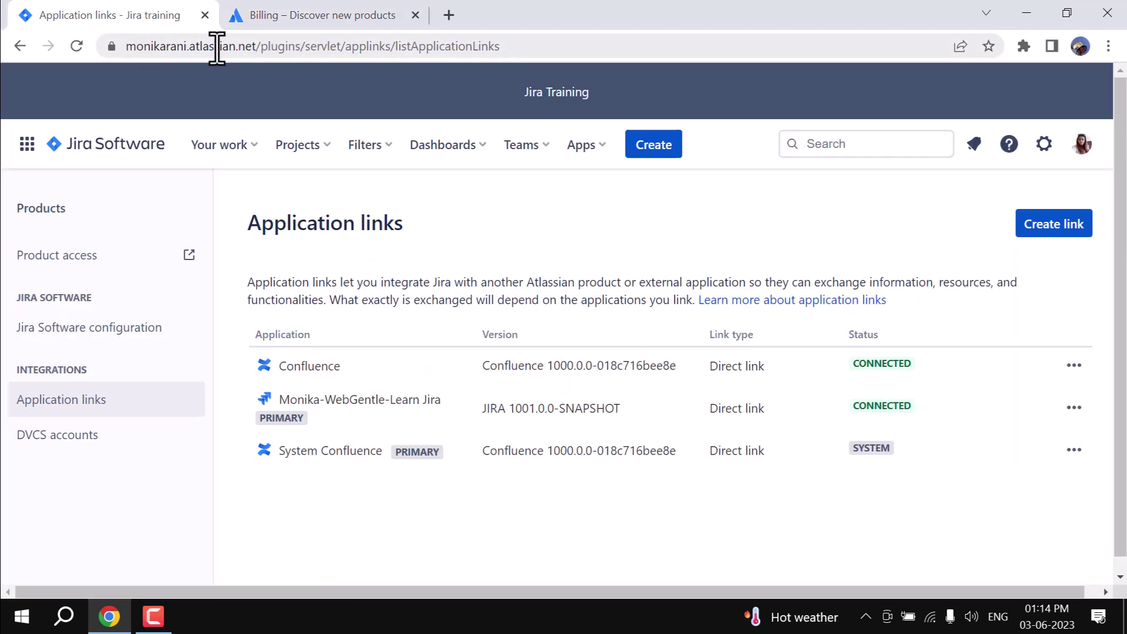
click(346, 17)
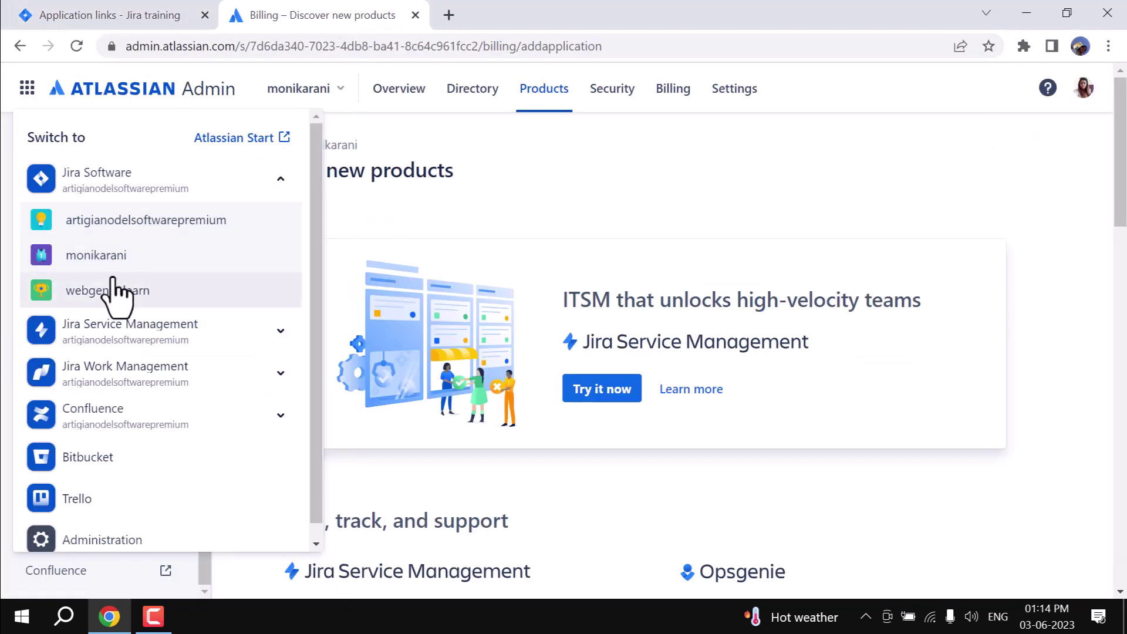
right_click(146, 296)
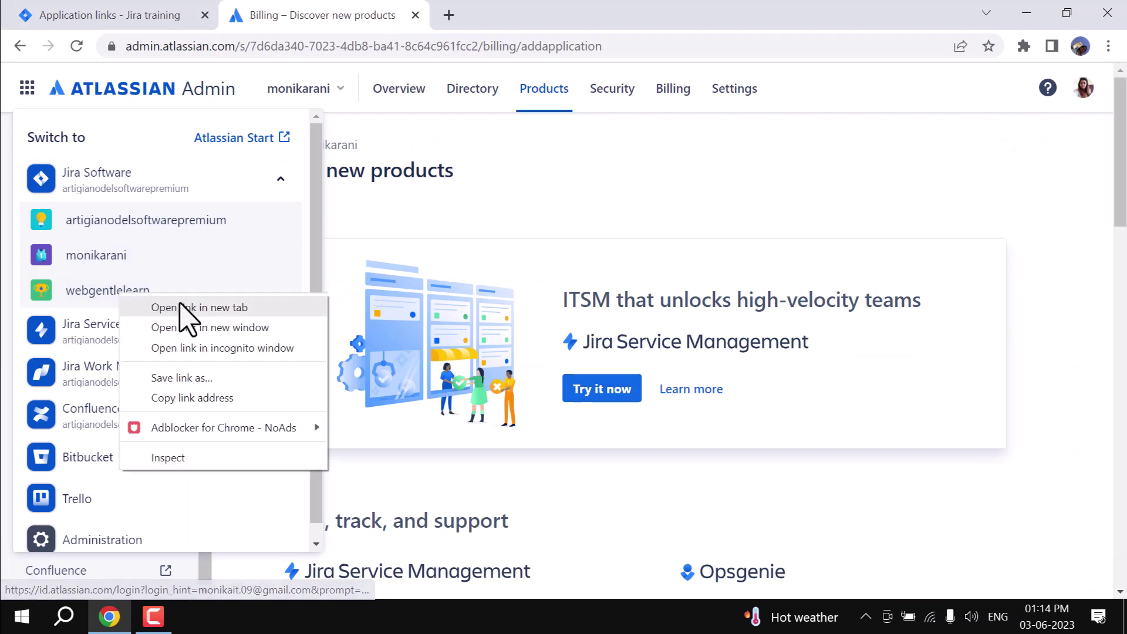
click(183, 317)
click(514, 12)
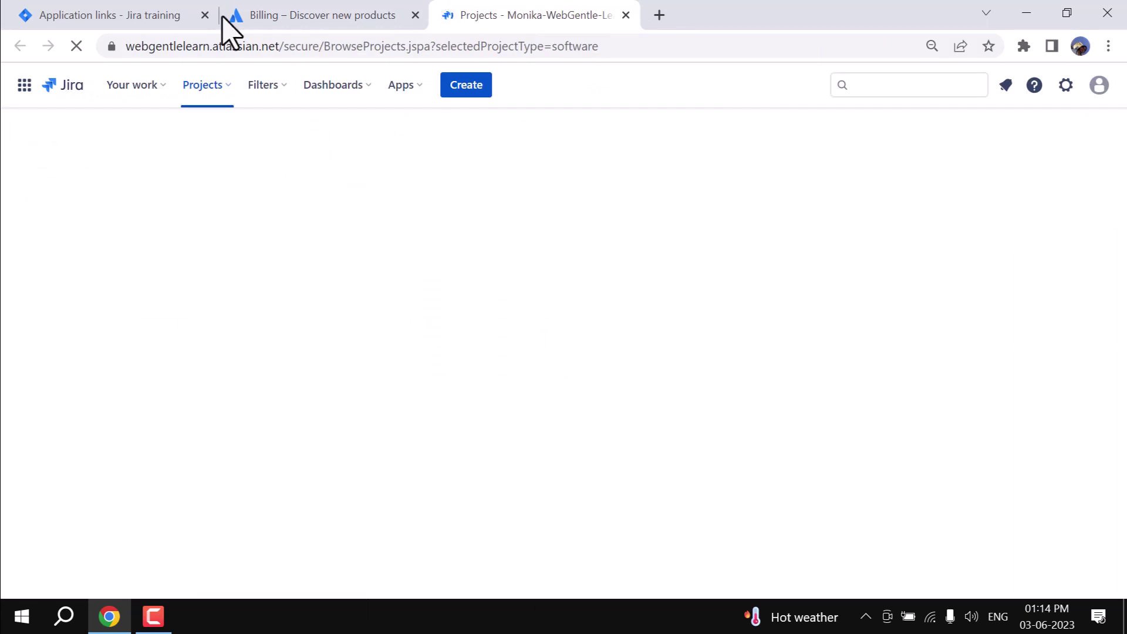
click(98, 18)
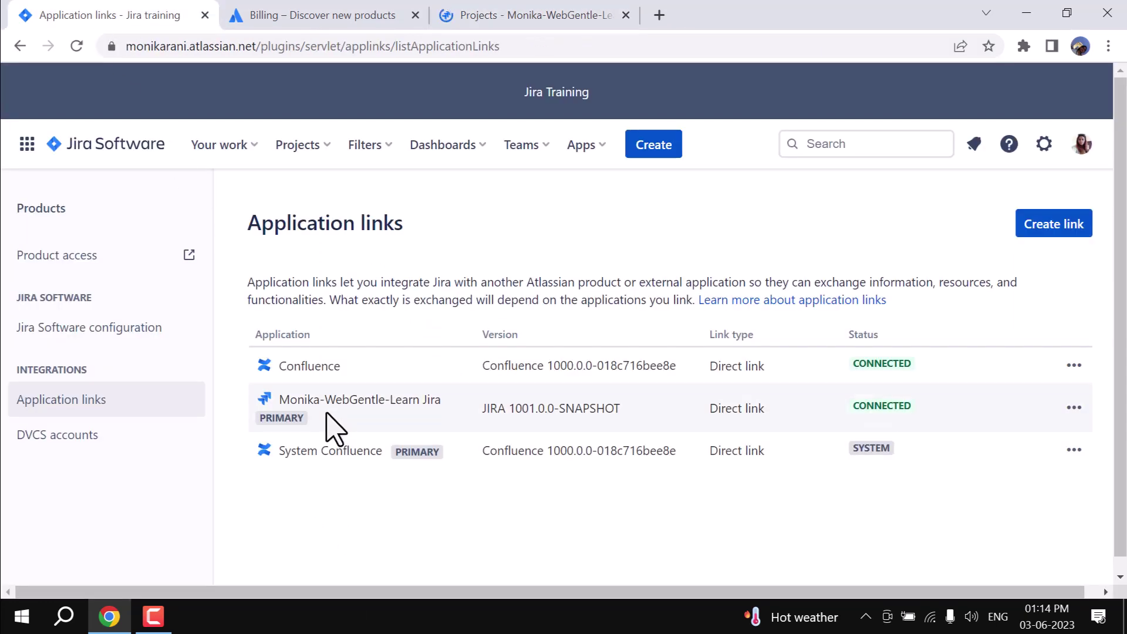
Step: Delete the Monika-WebGentle-Learn Jira application link, then close Atlassian Admin's product switcher
click(1076, 409)
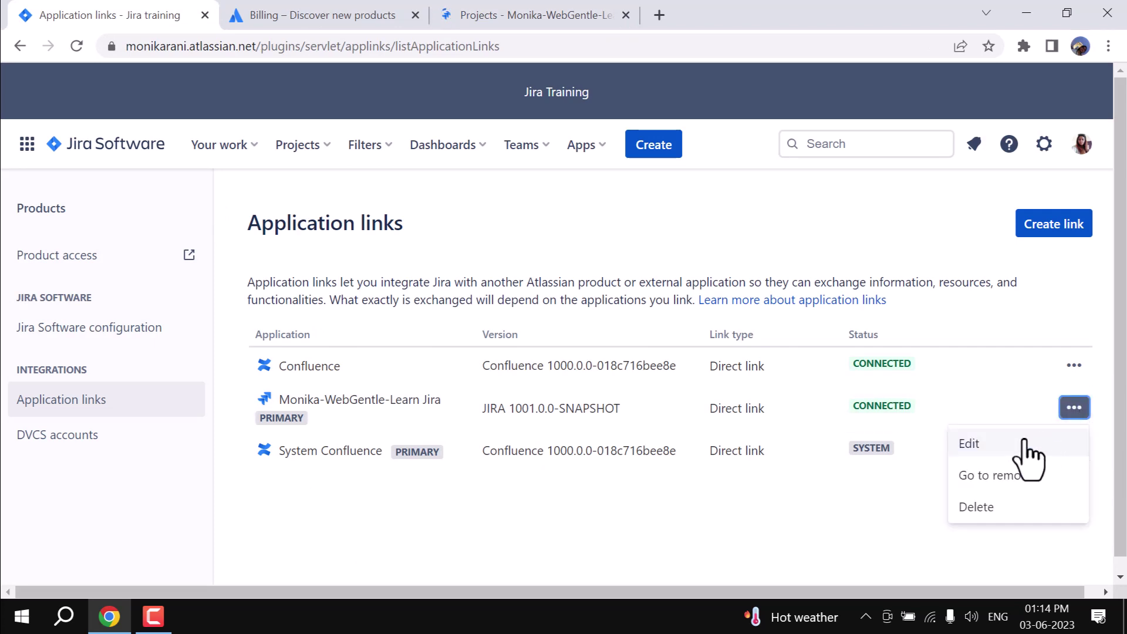
click(963, 505)
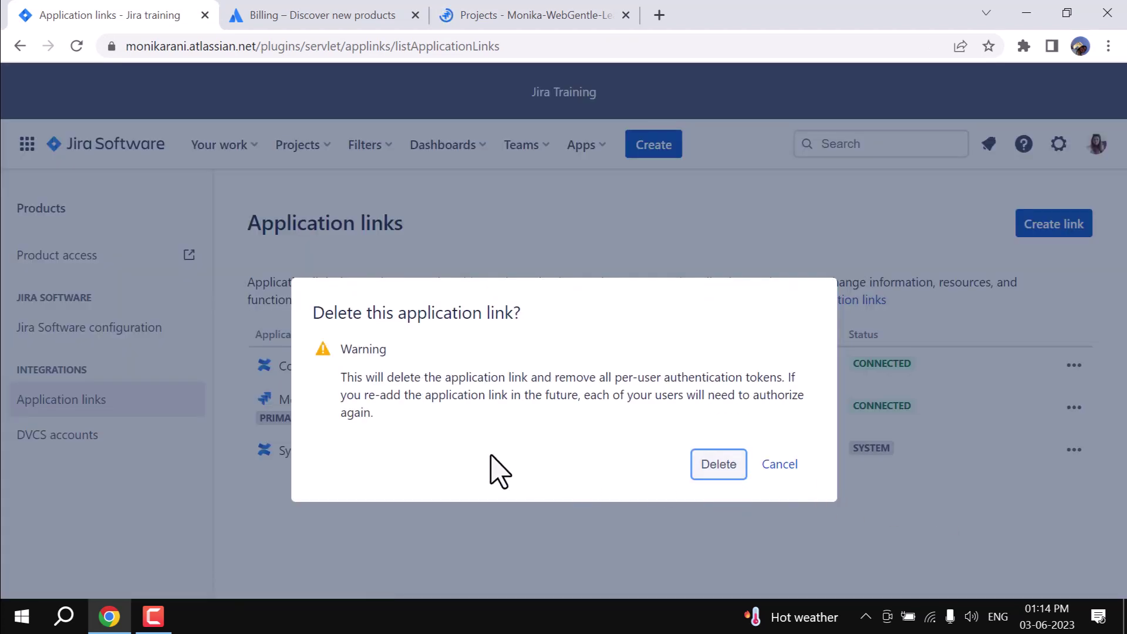
click(717, 465)
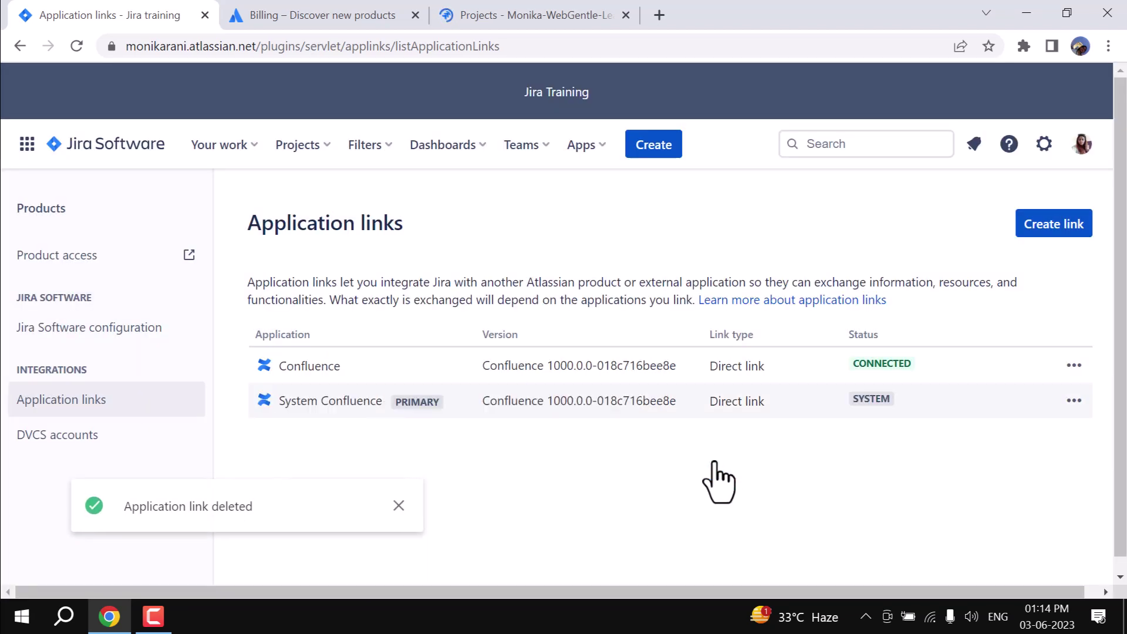
click(398, 506)
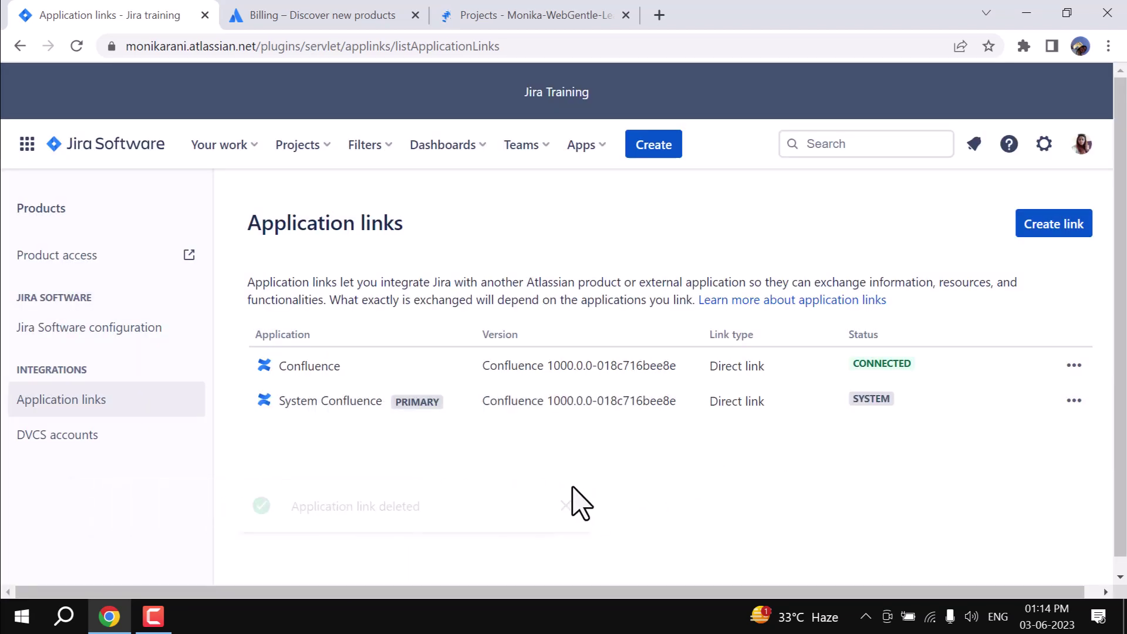
click(349, 23)
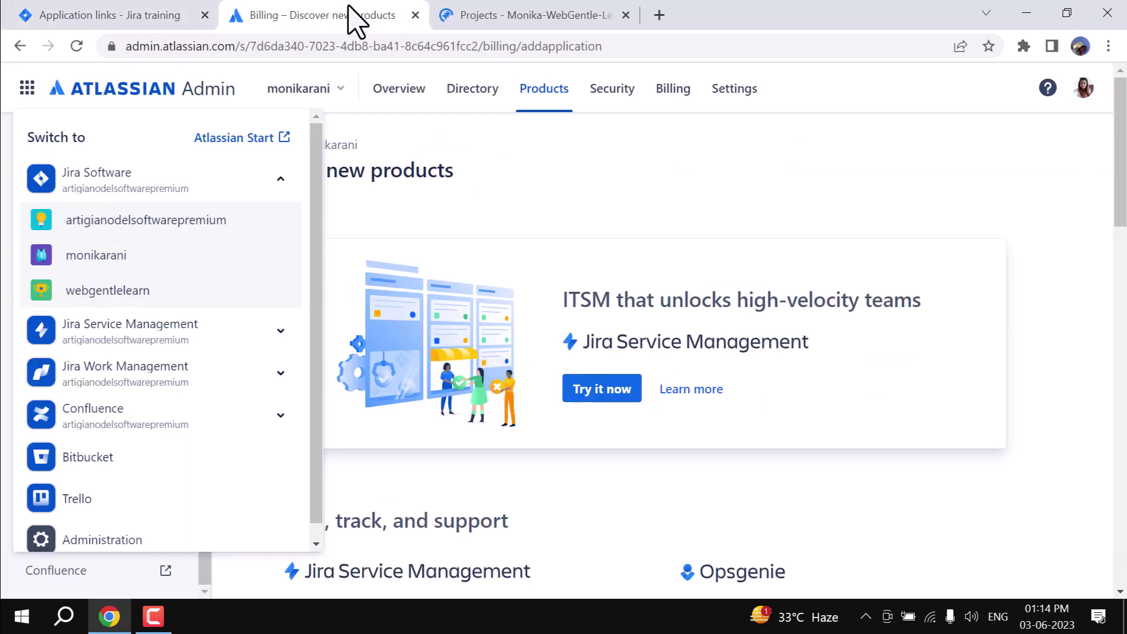
click(1014, 216)
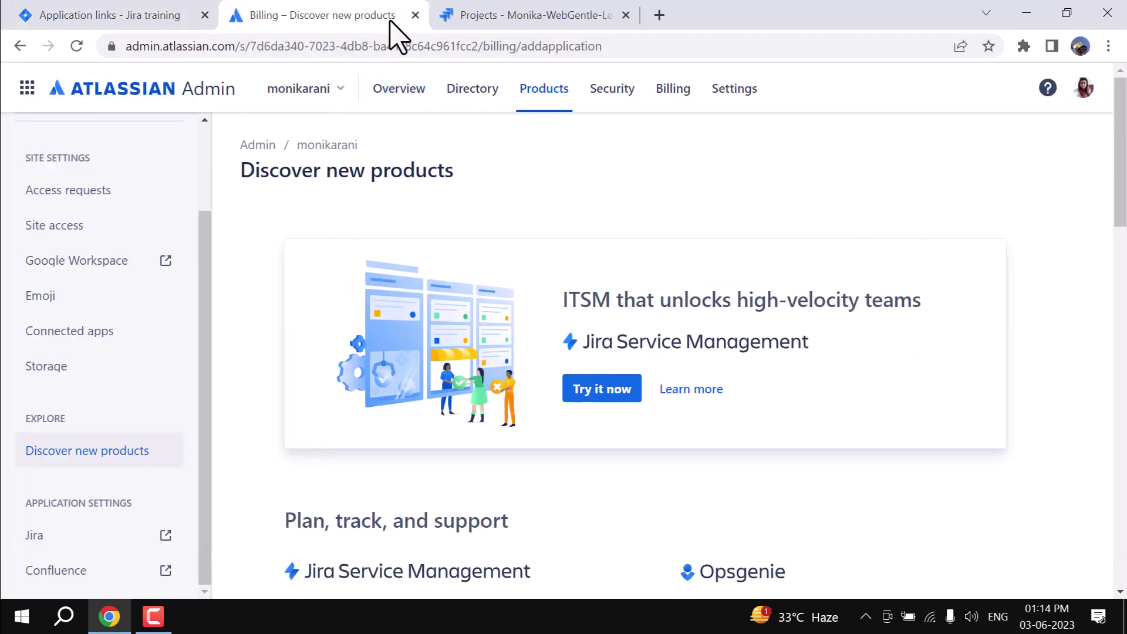
Step: Close the Atlassian Admin tab and open the Data Project board on webgentlelearn
click(415, 15)
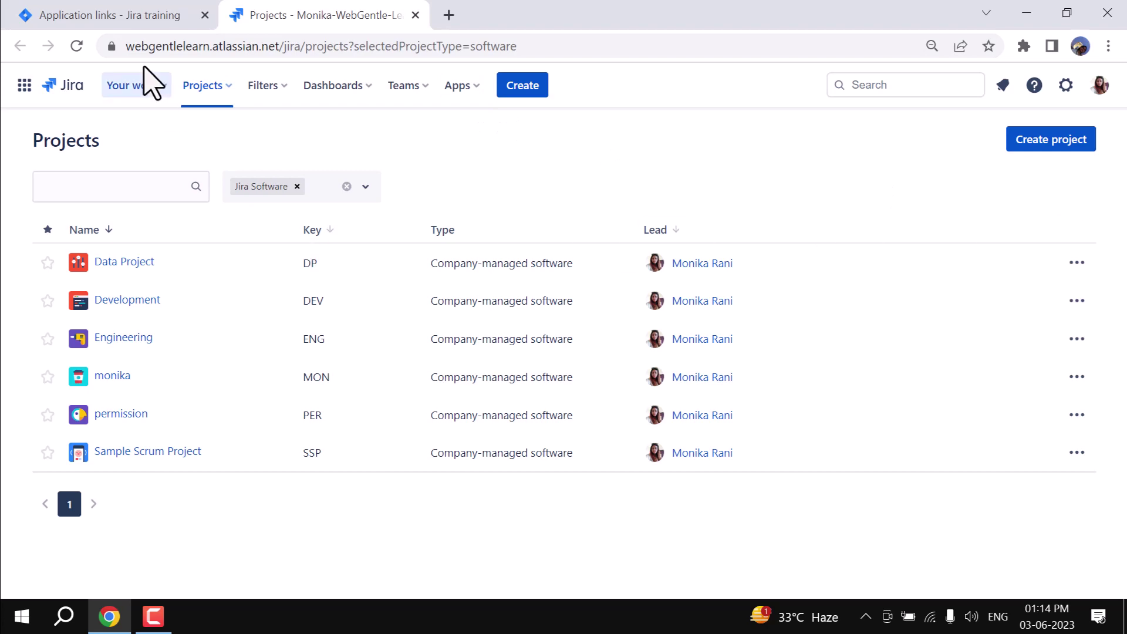
click(110, 14)
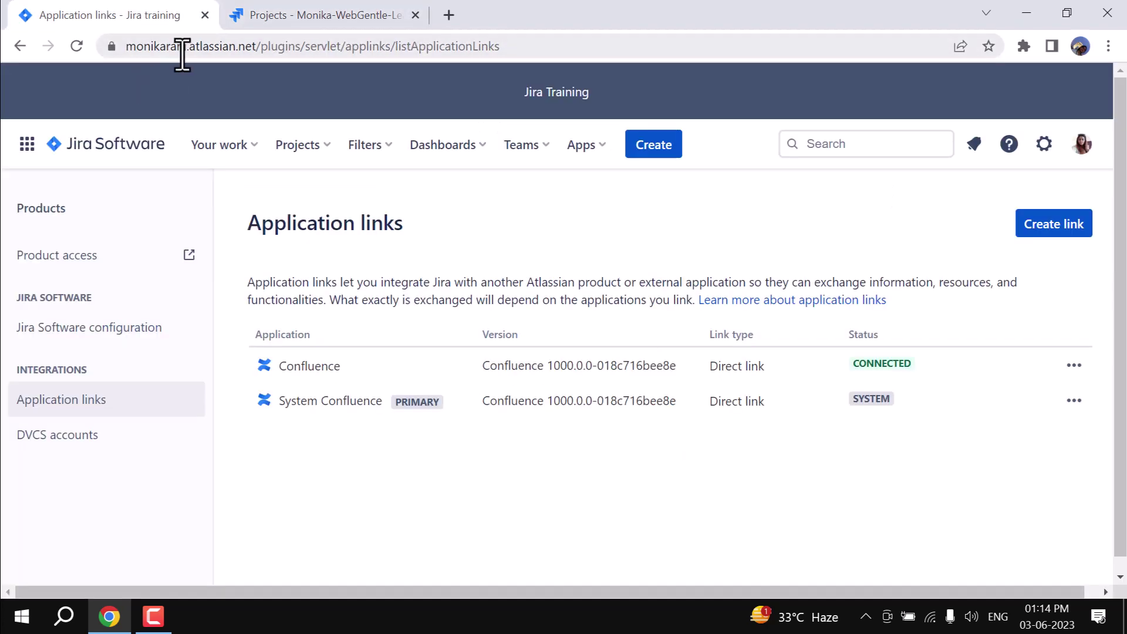
click(292, 18)
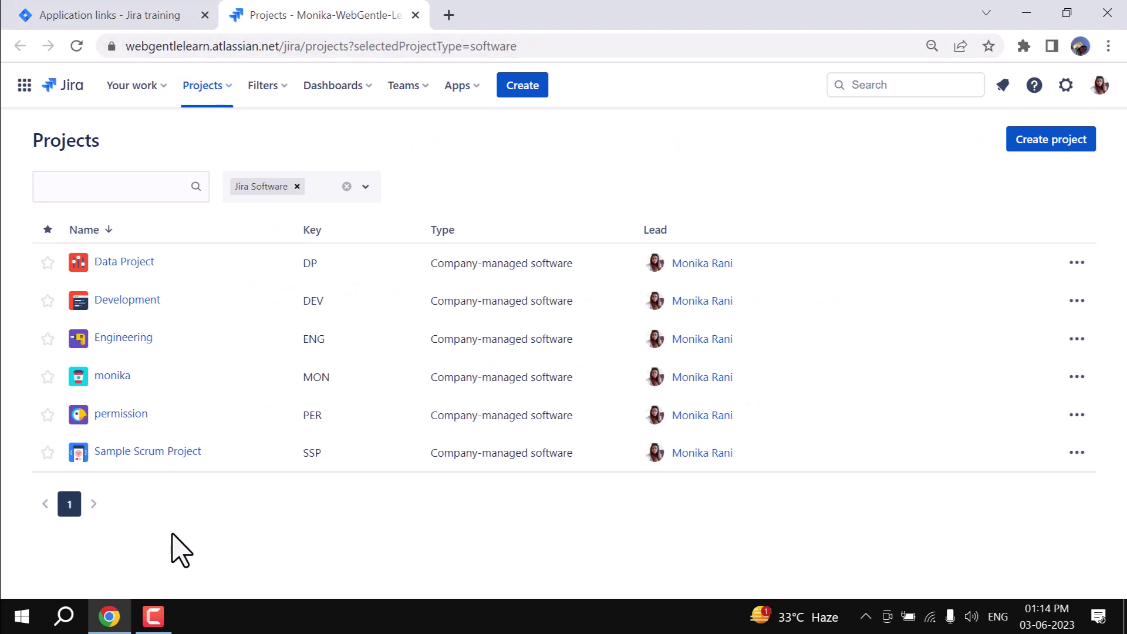
click(136, 264)
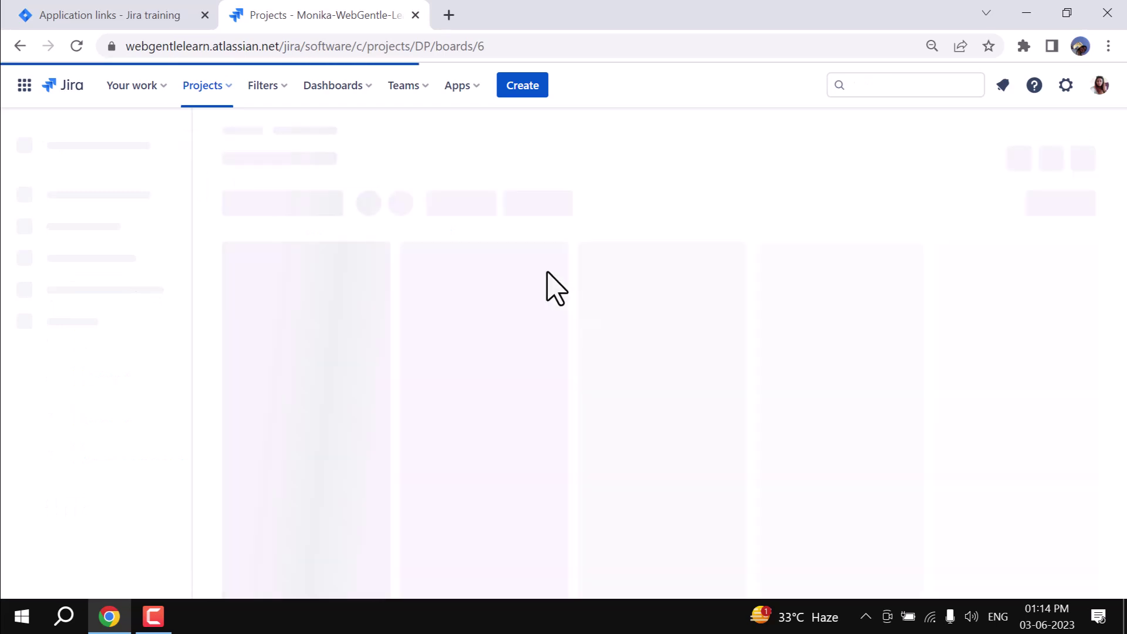
click(151, 16)
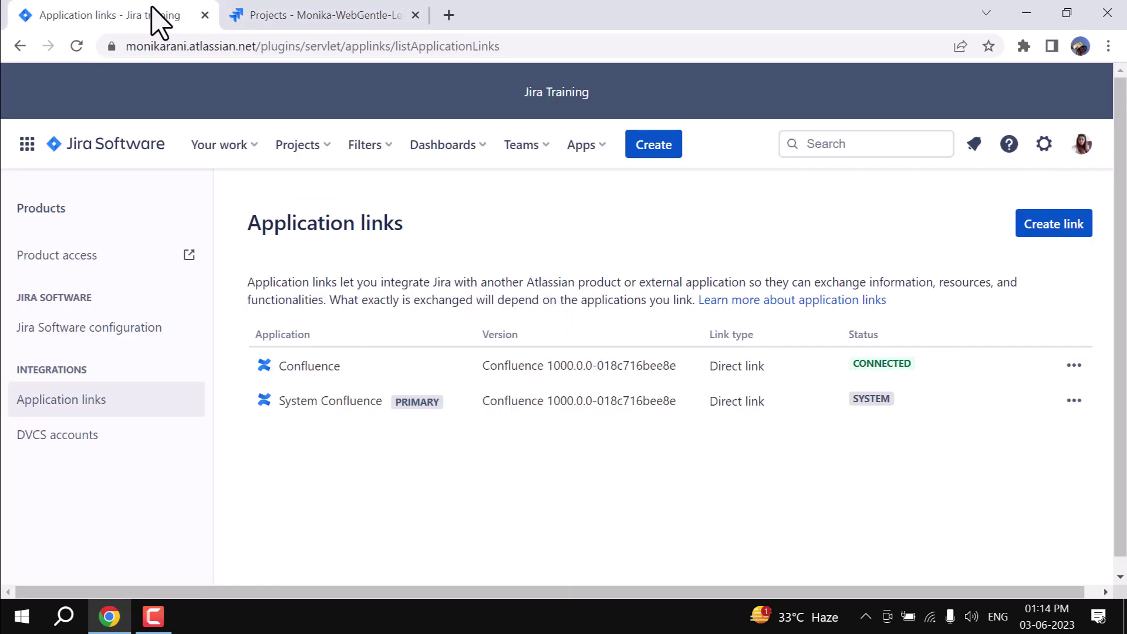
Step: Open the Jira Admin Training (SSP) project board in a new tab
click(310, 151)
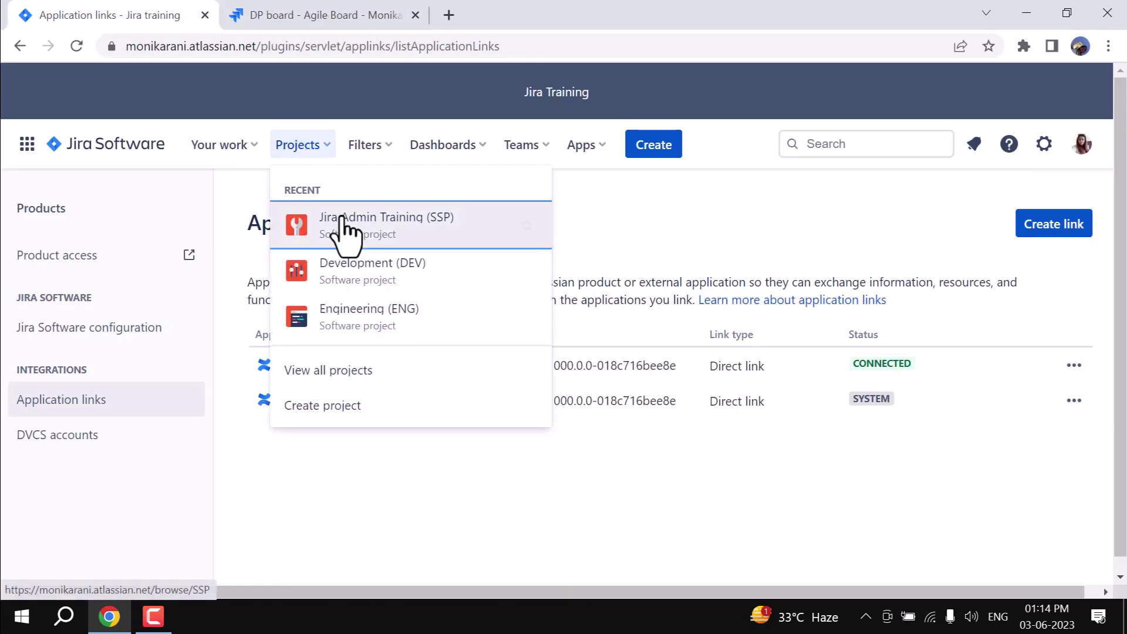
right_click(352, 223)
click(448, 231)
click(289, 18)
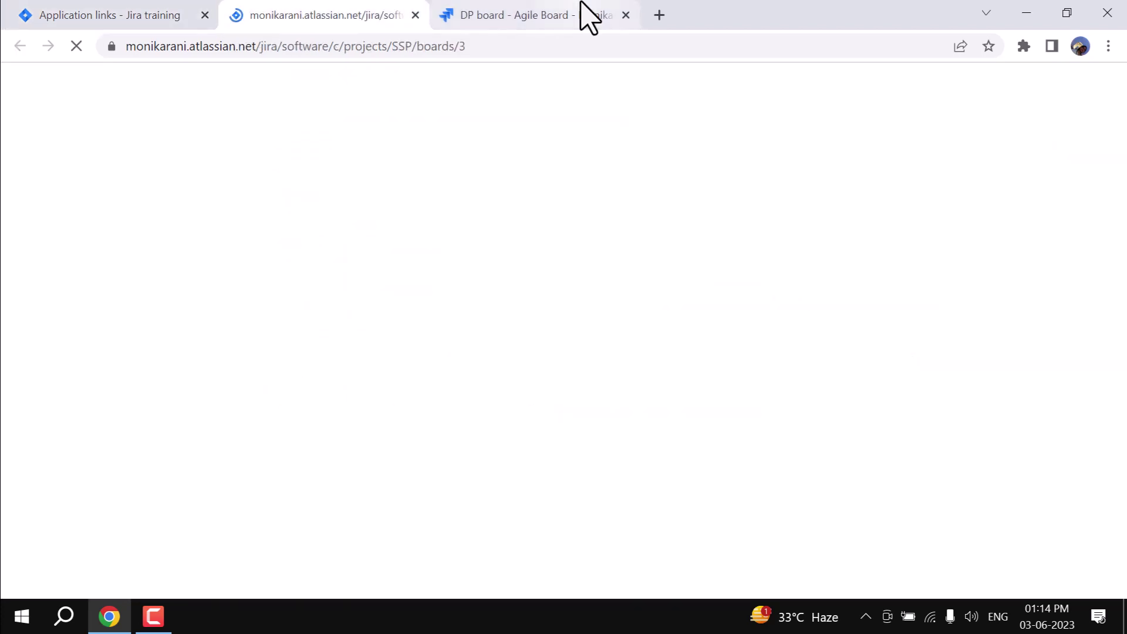
Step: Return to the DP board and select the webgentlelearn domain in its address
click(587, 16)
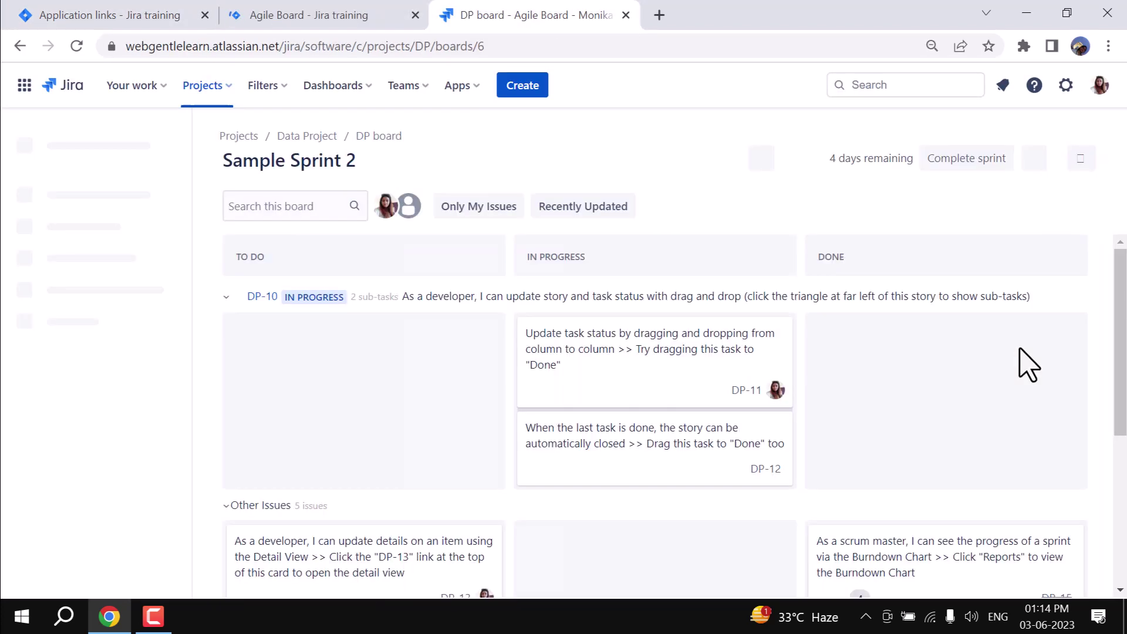
click(134, 46)
drag(134, 46, 252, 42)
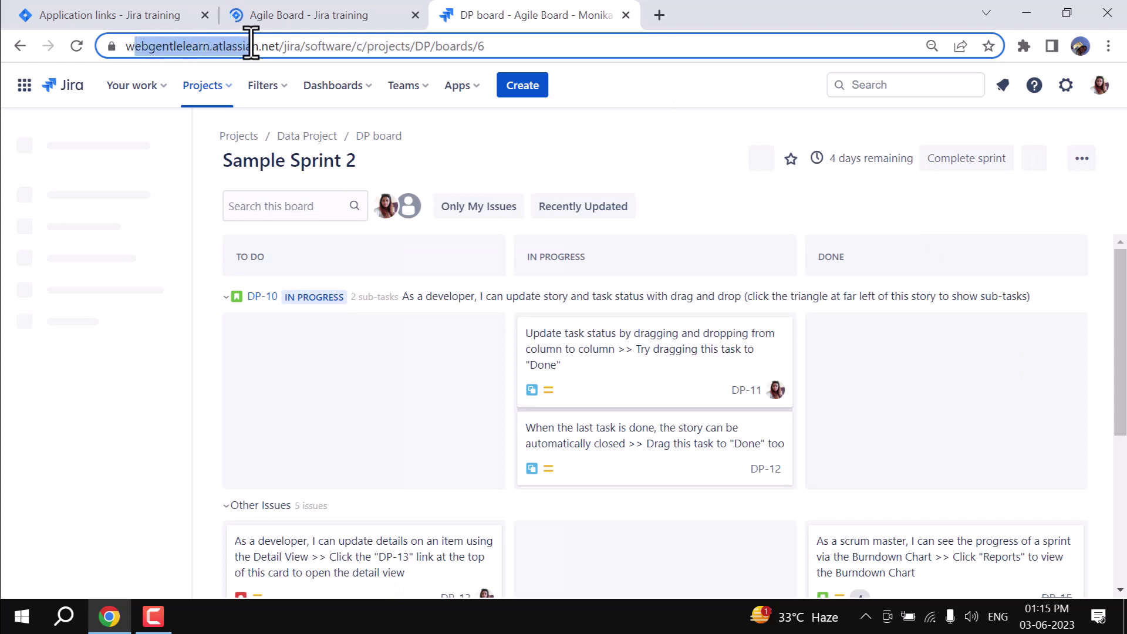
click(1015, 117)
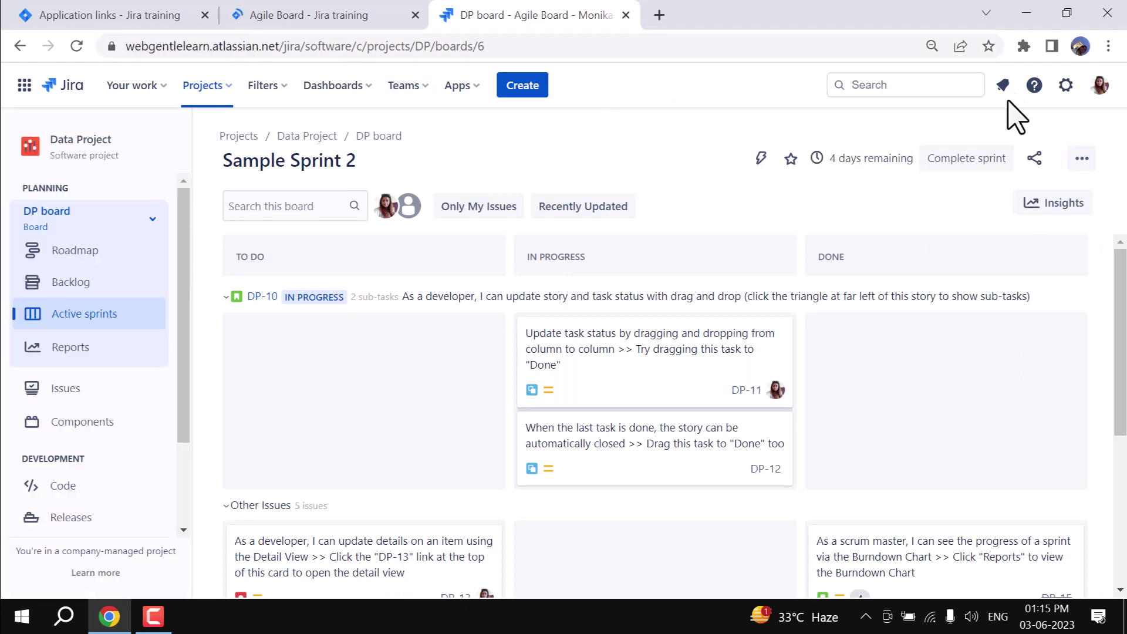
Step: On webgentlelearn, open Products settings in a new tab and go to Application links
click(1065, 86)
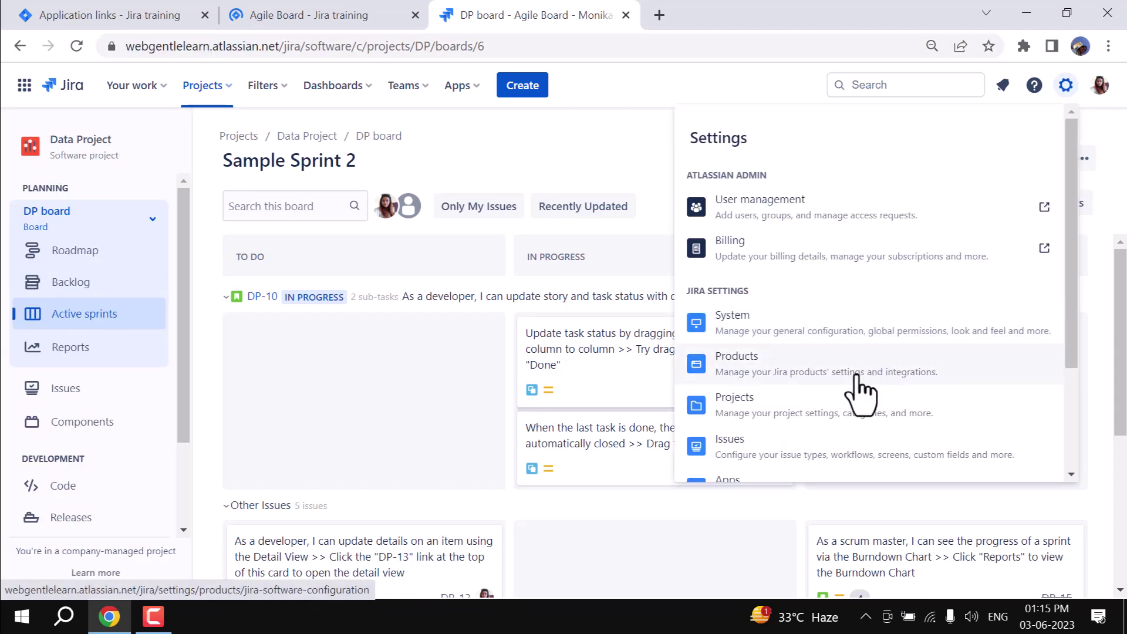
click(819, 376)
right_click(818, 376)
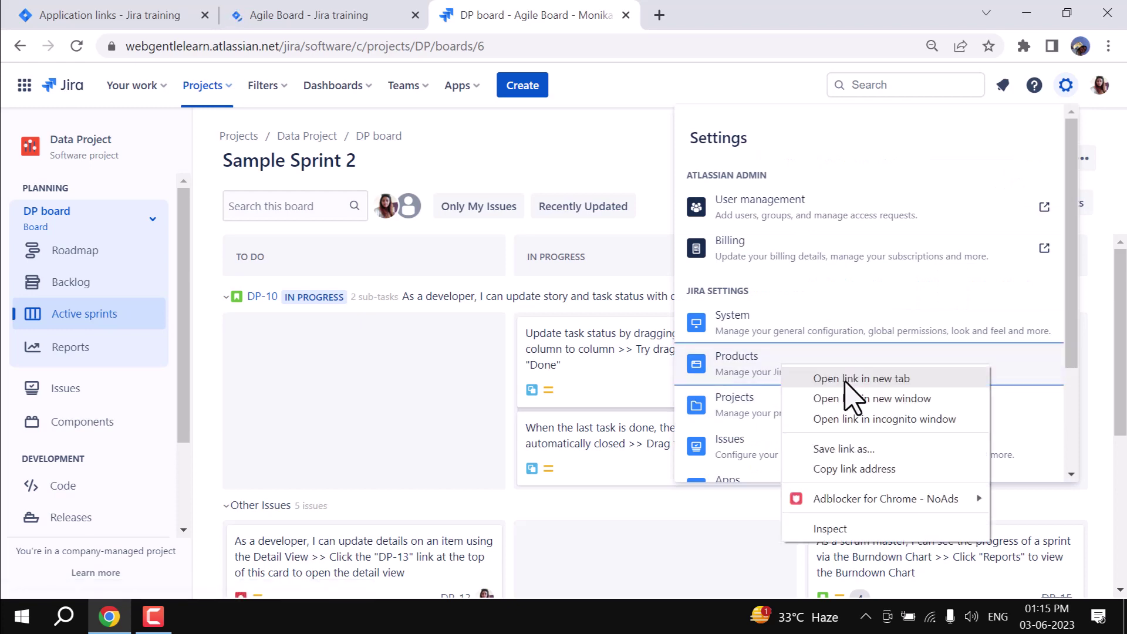
click(849, 395)
click(653, 18)
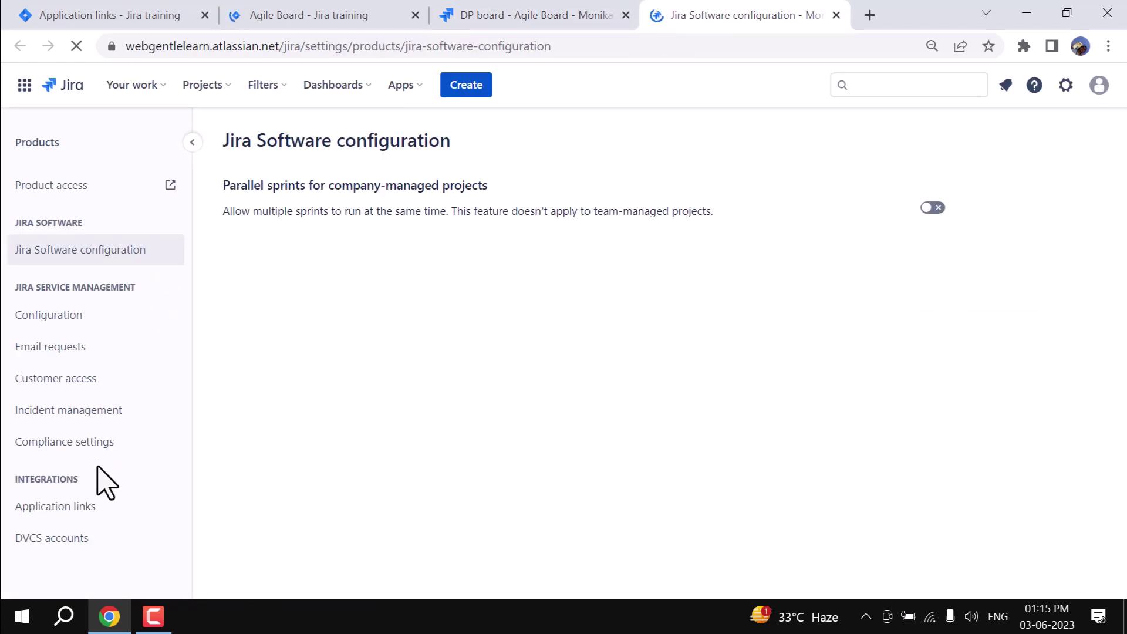
click(89, 508)
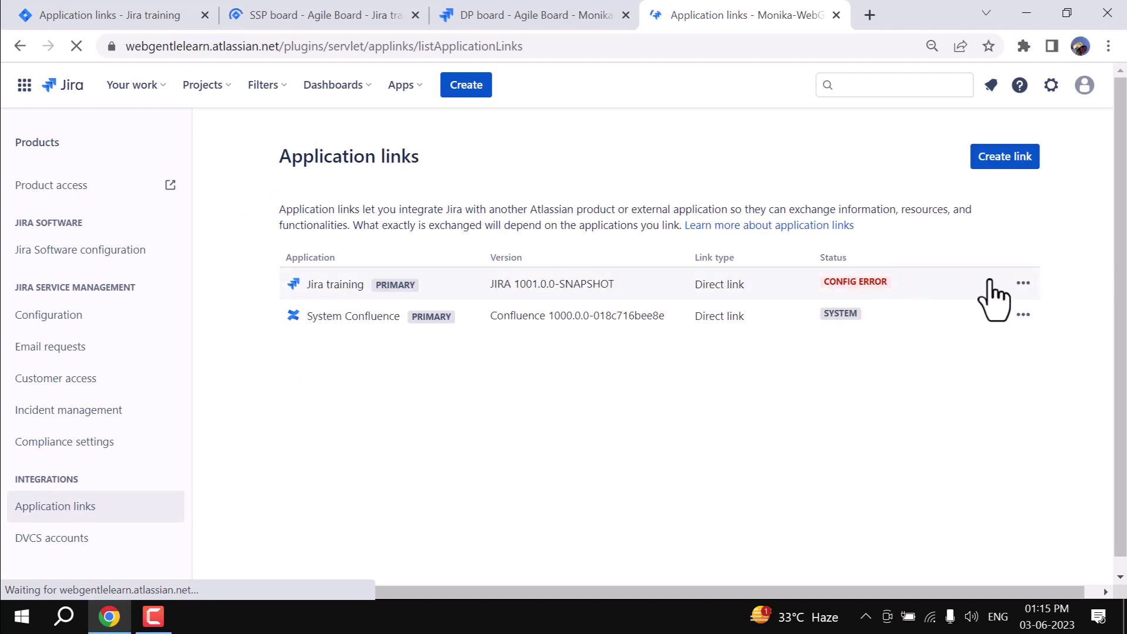
Step: Delete the CONFIG ERROR Jira training application link and return to the Jira training site's tab
click(1024, 284)
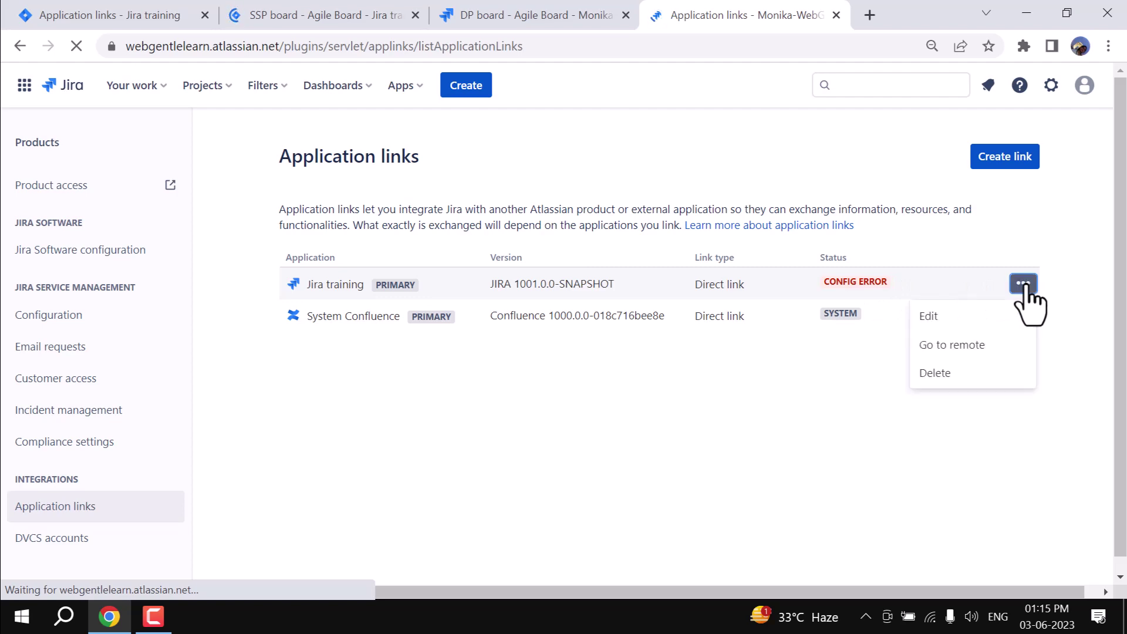
click(935, 373)
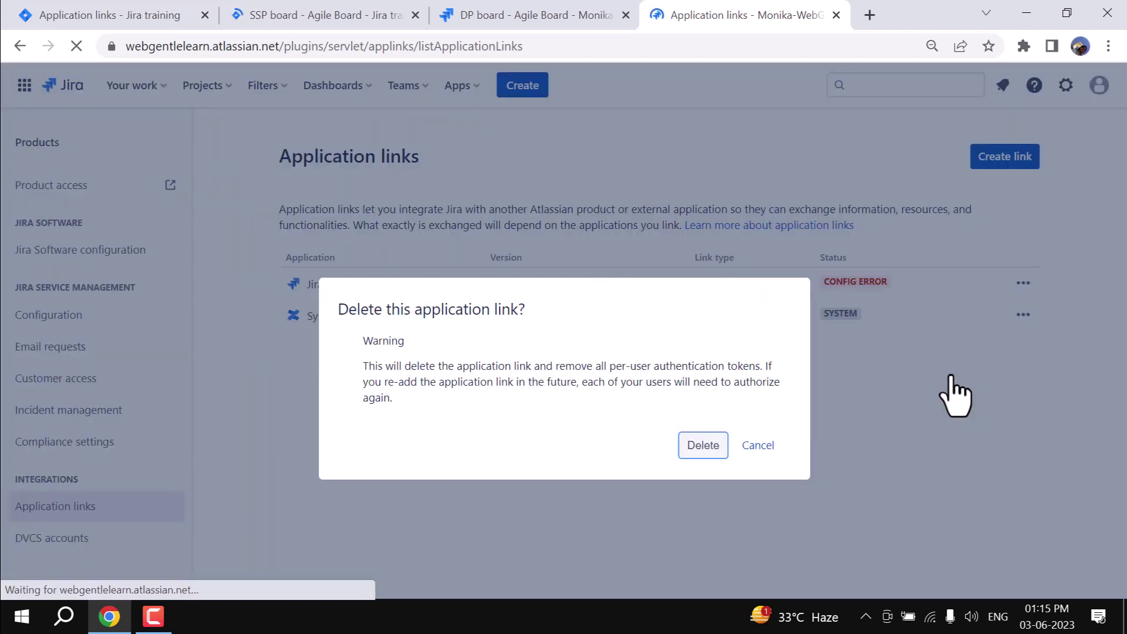
click(694, 452)
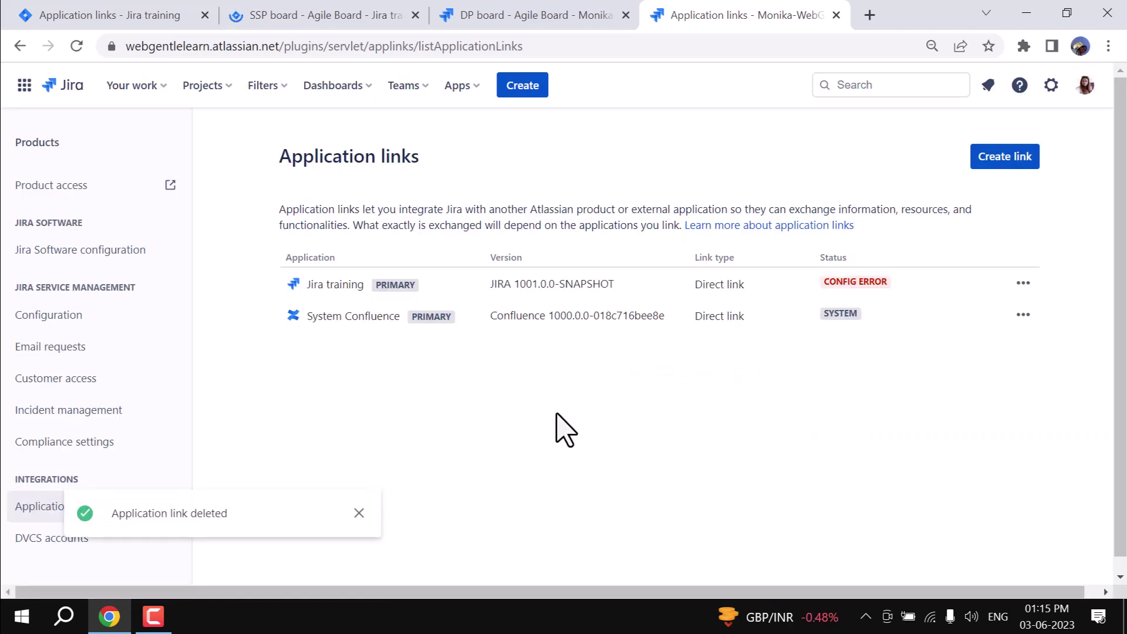
click(358, 513)
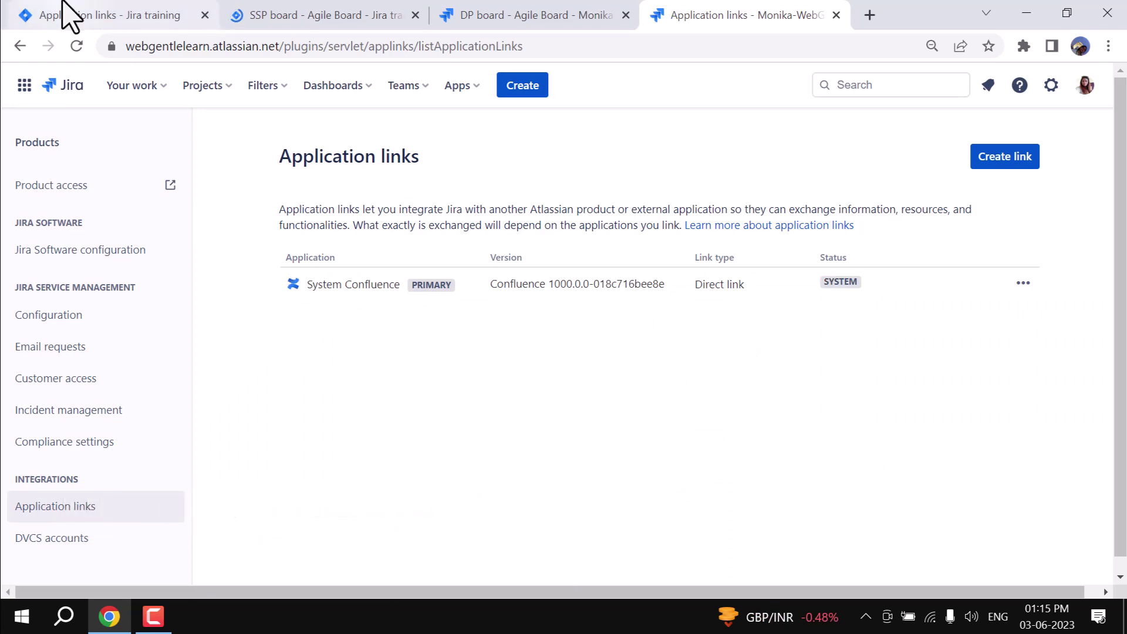
click(144, 5)
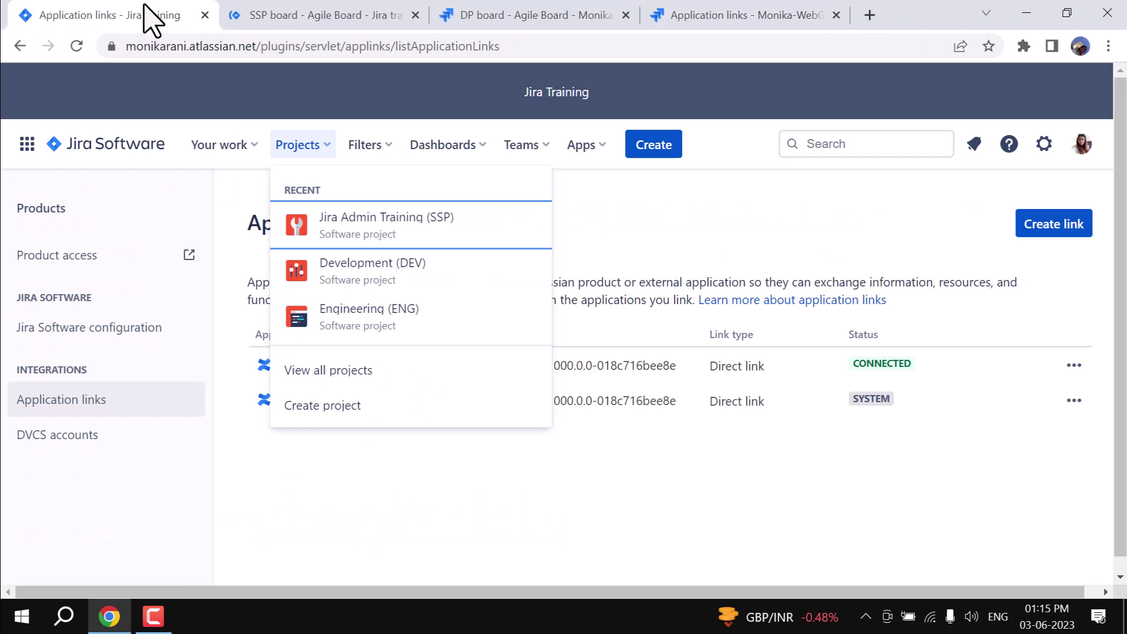
Step: Place the webgentlelearn Application links tab second and go back to the Jira training site
click(456, 513)
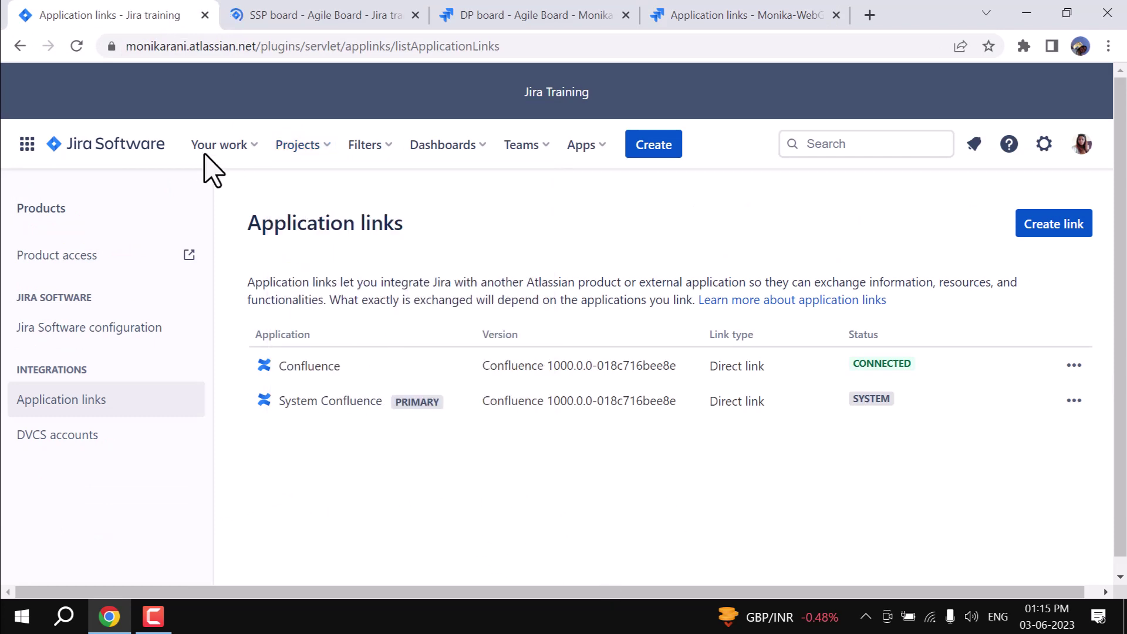
drag(135, 46, 237, 46)
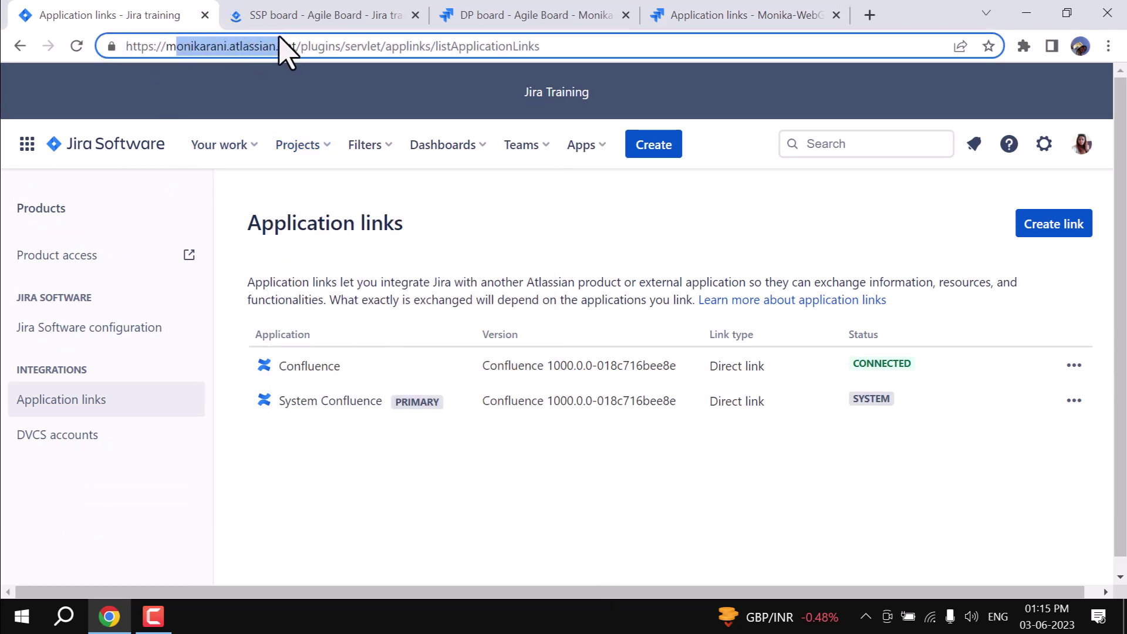
drag(739, 22, 353, 23)
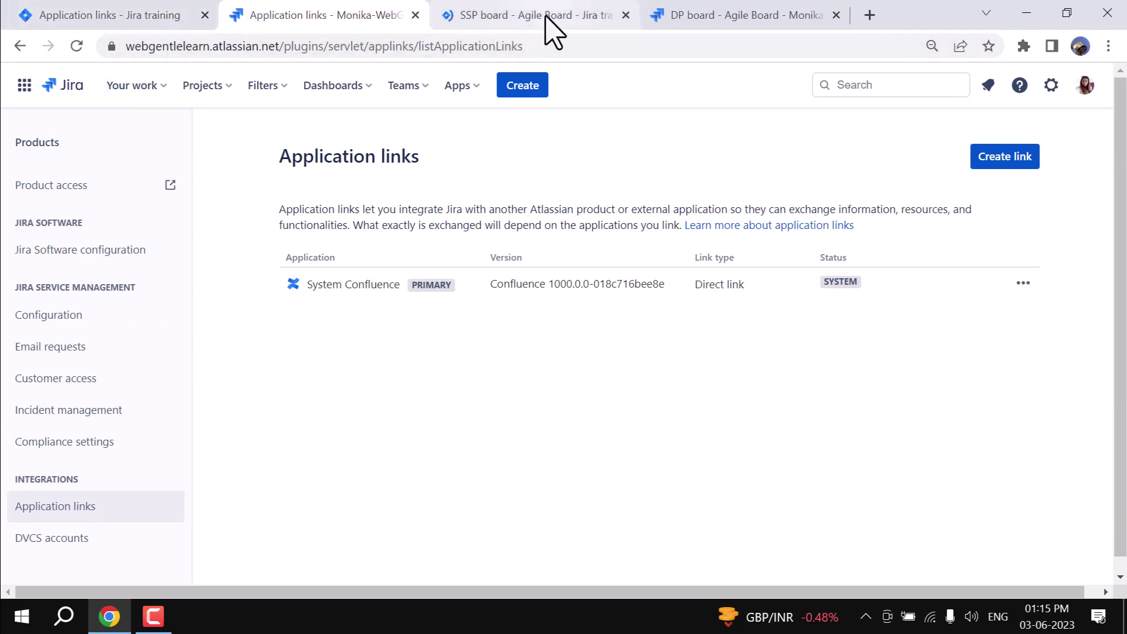
click(112, 12)
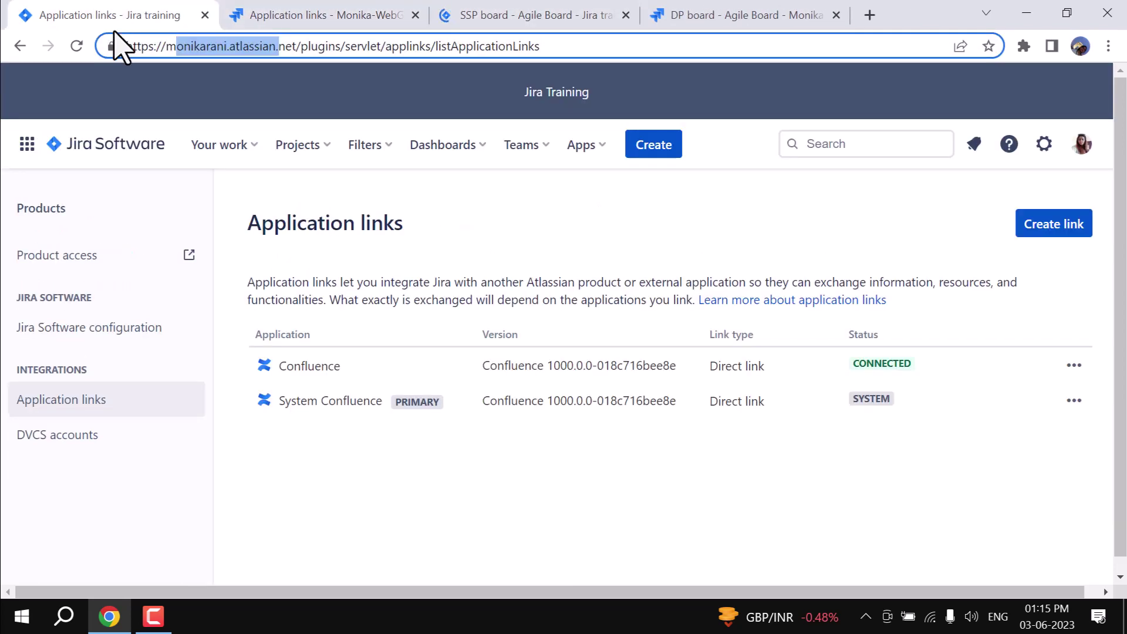
click(659, 490)
click(1066, 235)
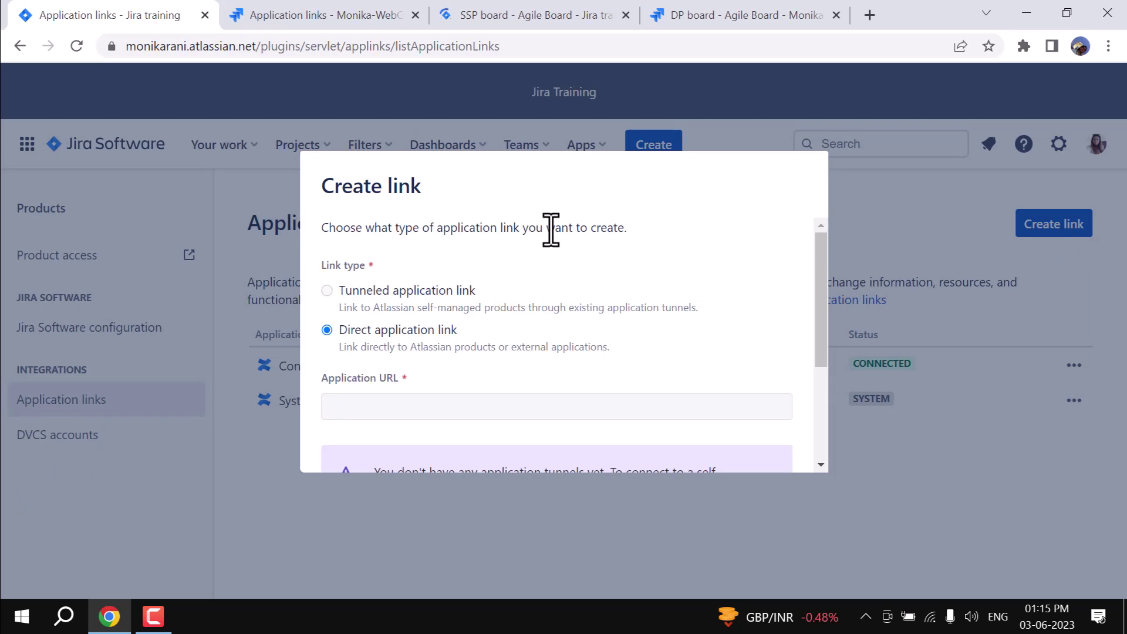
scroll(712, 277, down, 3)
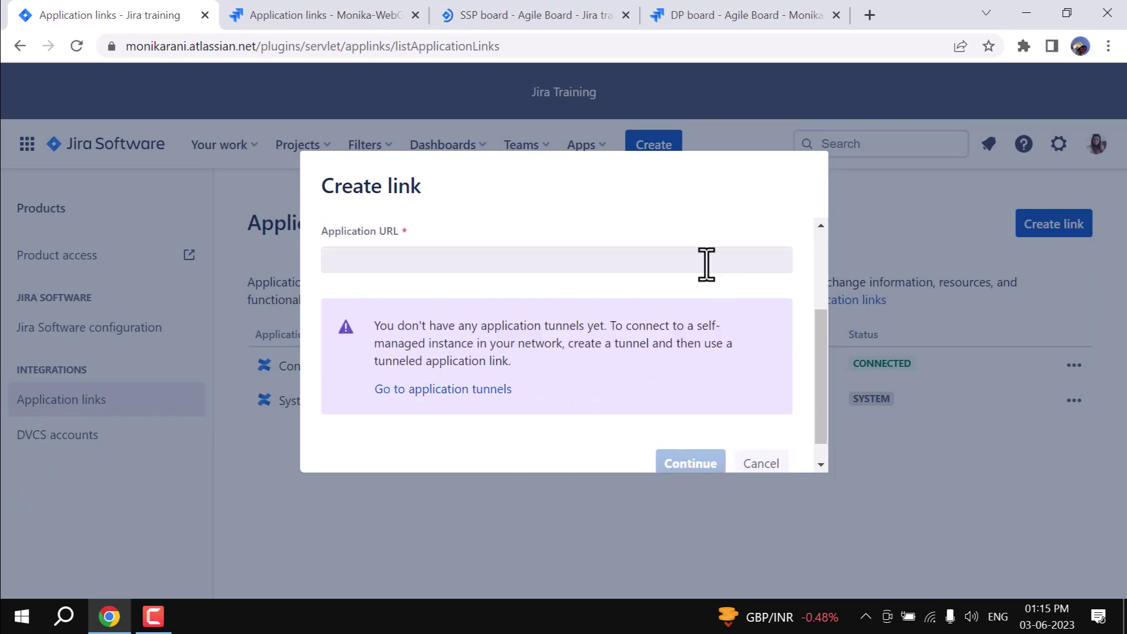
scroll(707, 261, up, 3)
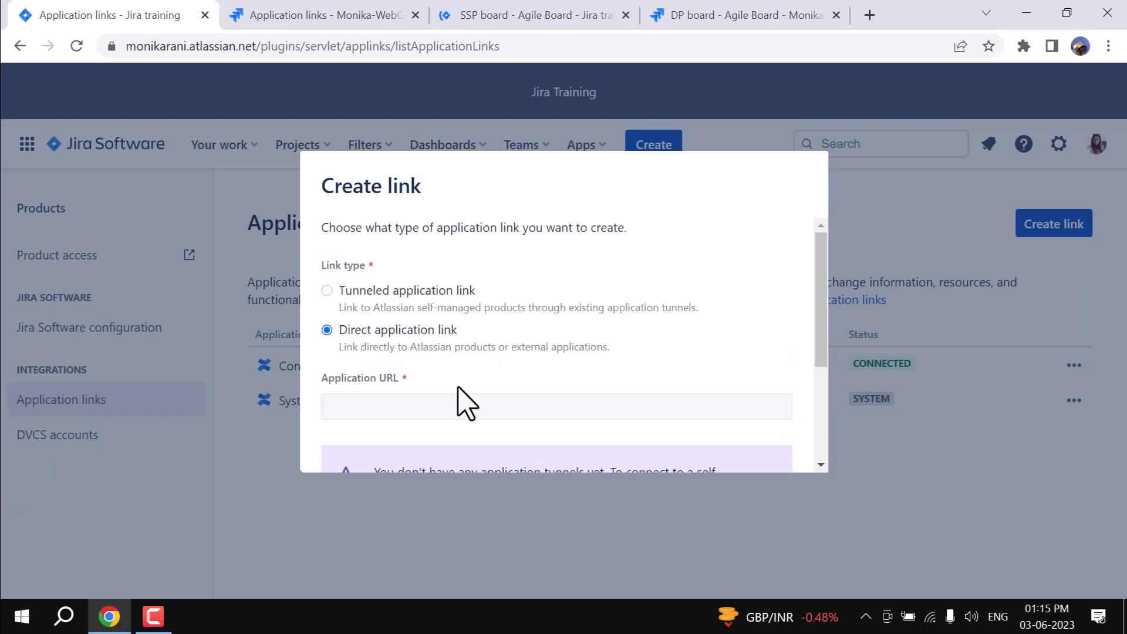
click(391, 405)
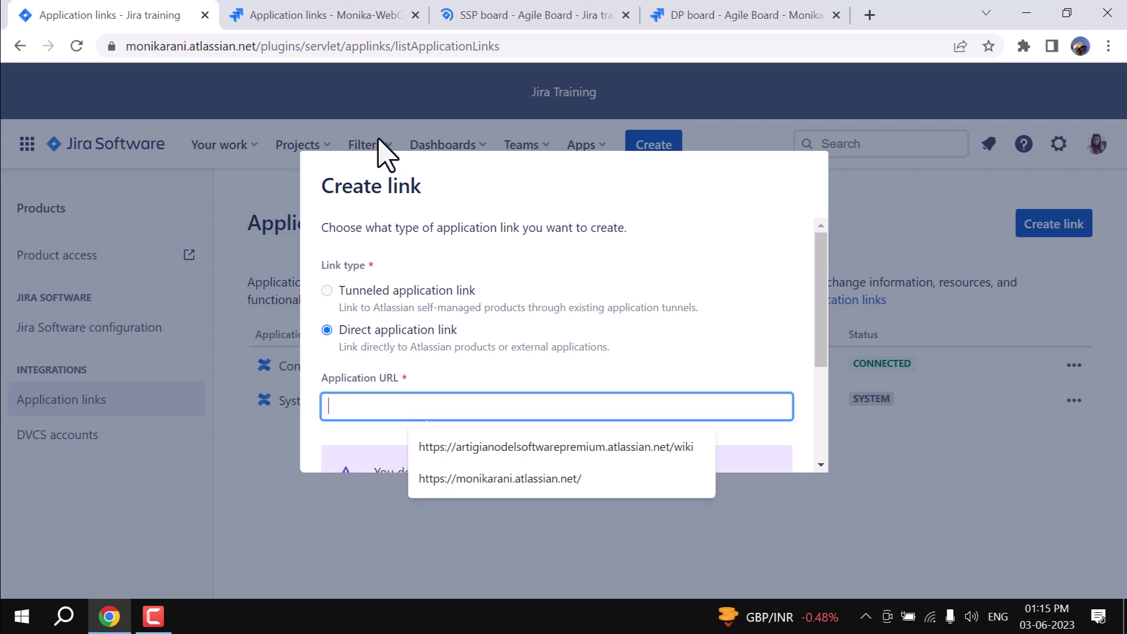
click(327, 16)
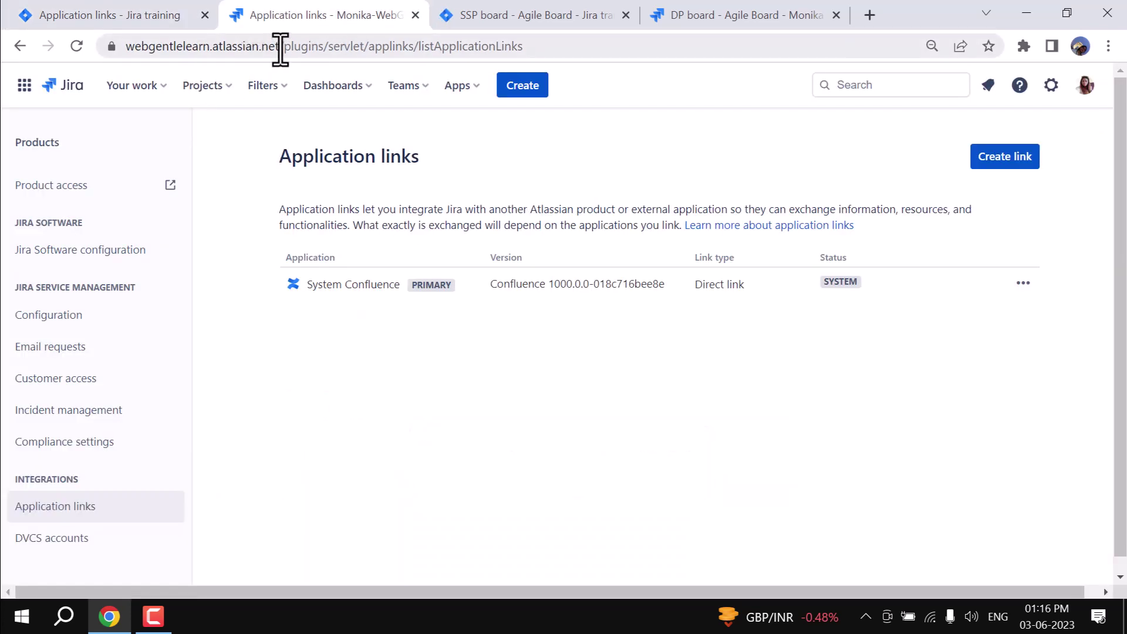
drag(280, 47, 118, 46)
key(ctrl+c)
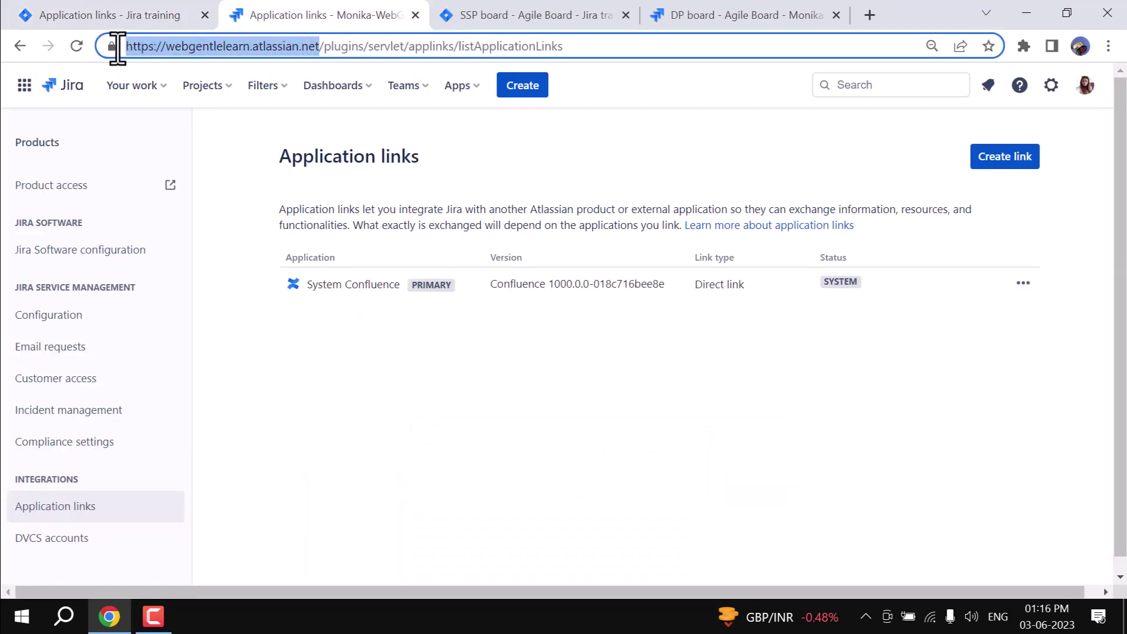
click(103, 17)
click(409, 400)
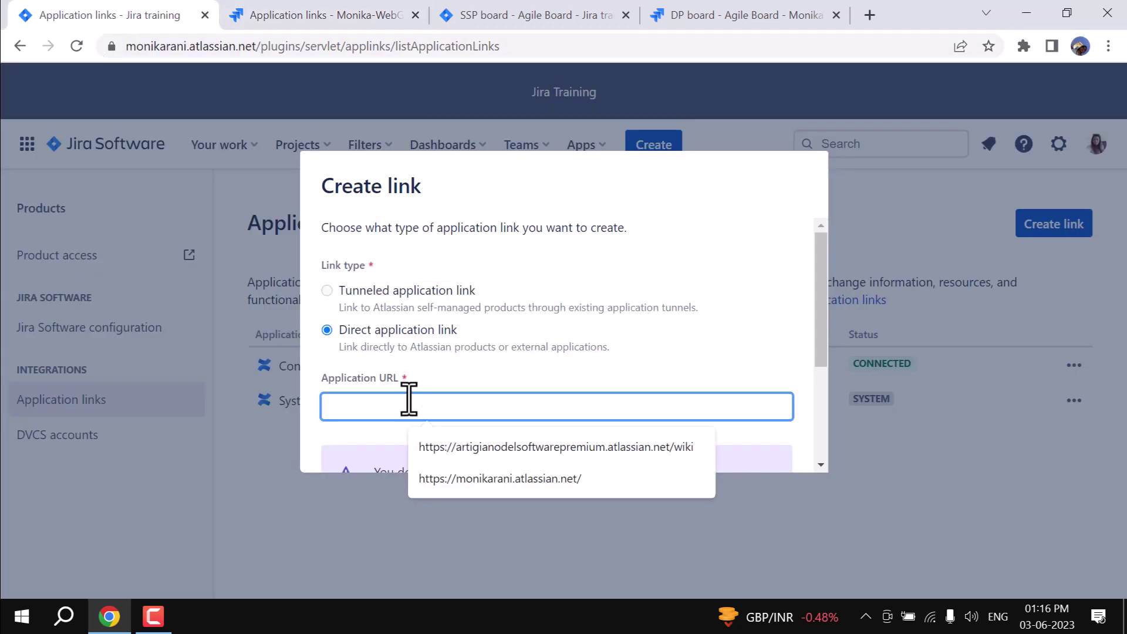
key(ctrl+v)
scroll(734, 399, down, 3)
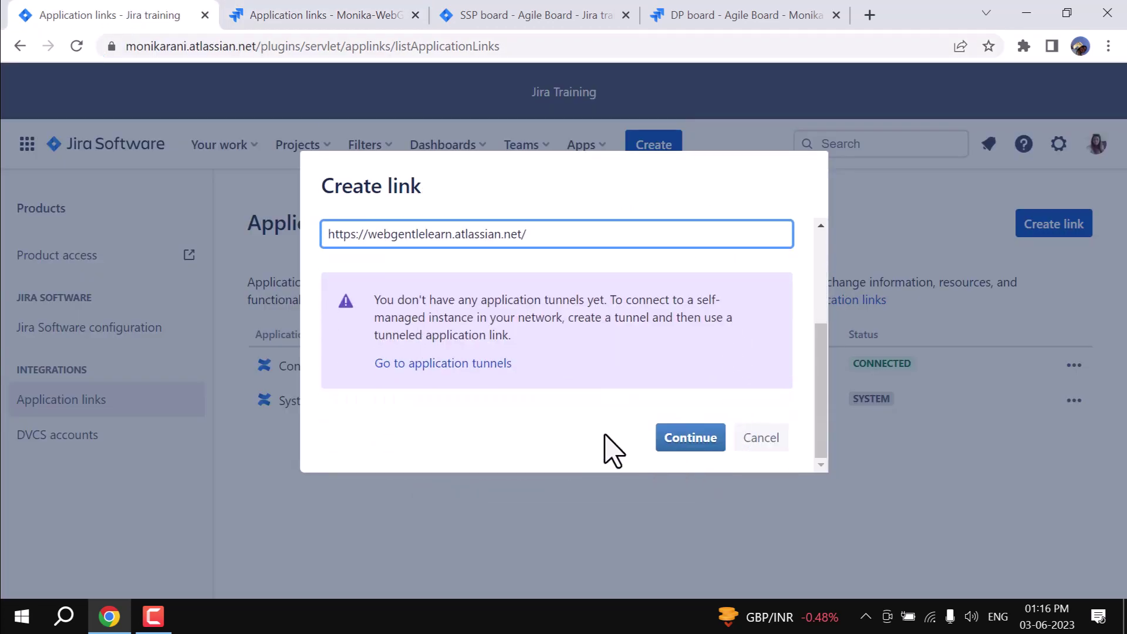
click(707, 442)
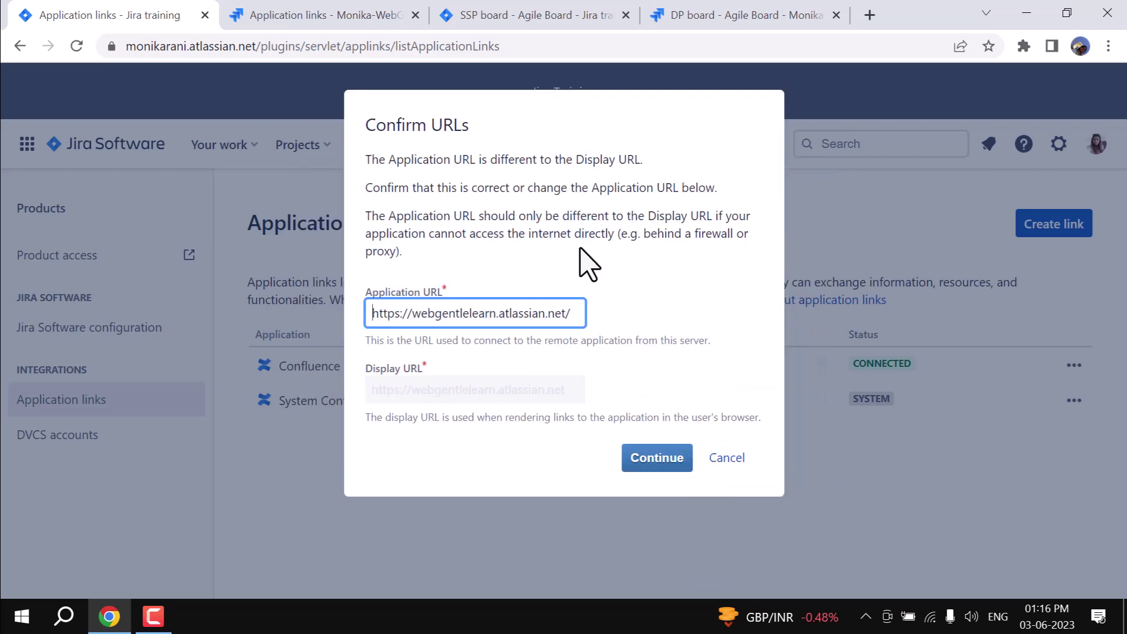
Step: Accept the confirmed URL, review the source and target site details, and continue
click(649, 464)
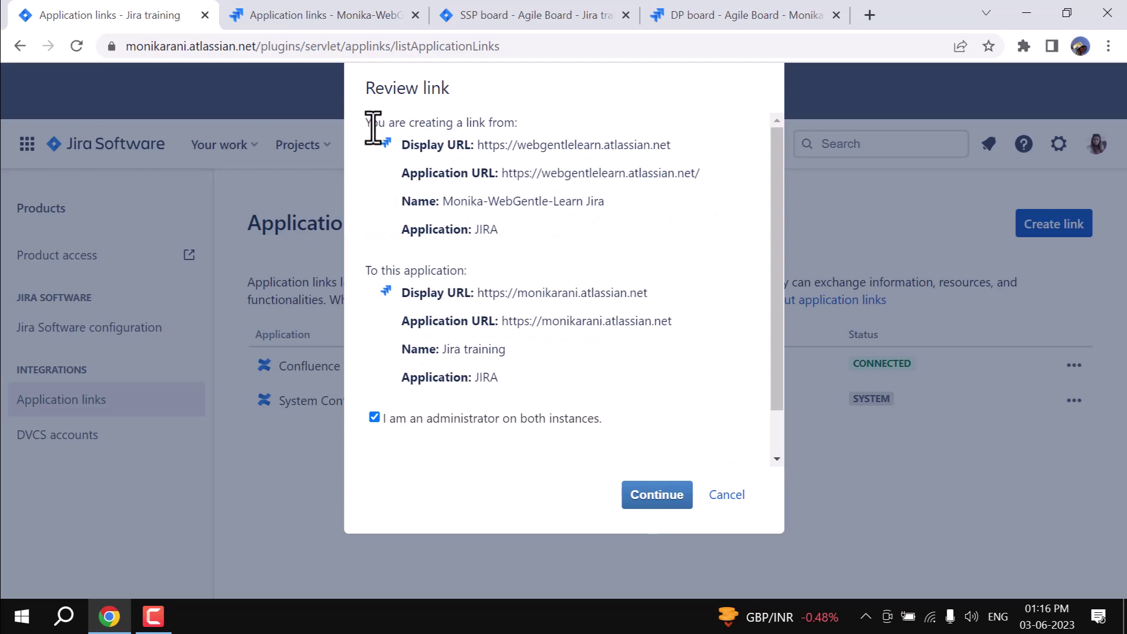
drag(373, 123, 610, 146)
click(559, 124)
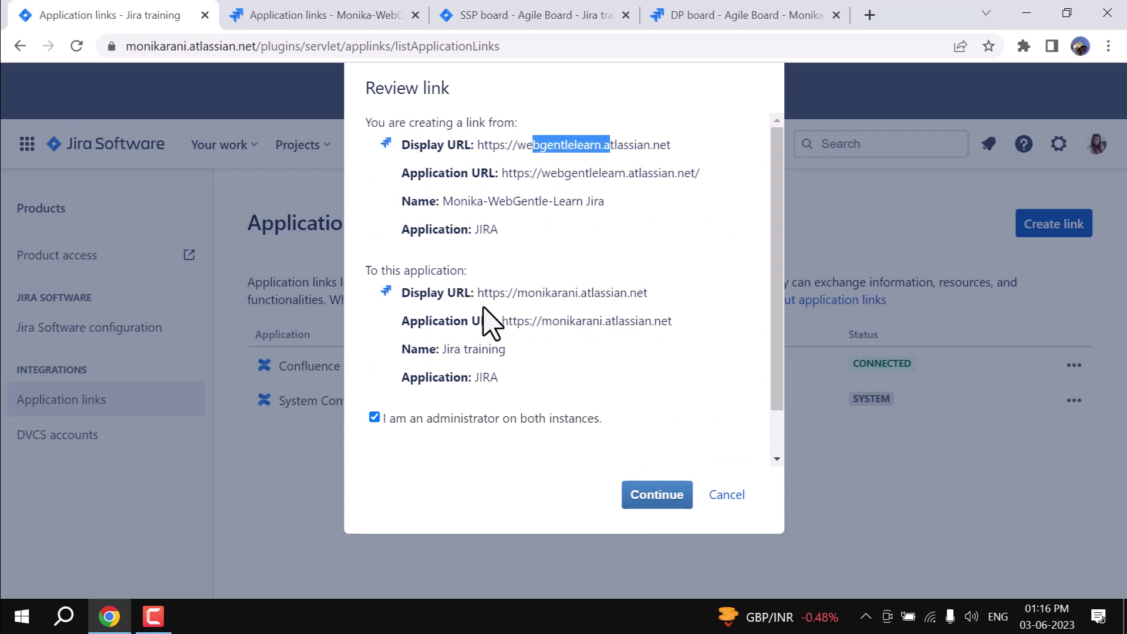
drag(399, 270, 634, 292)
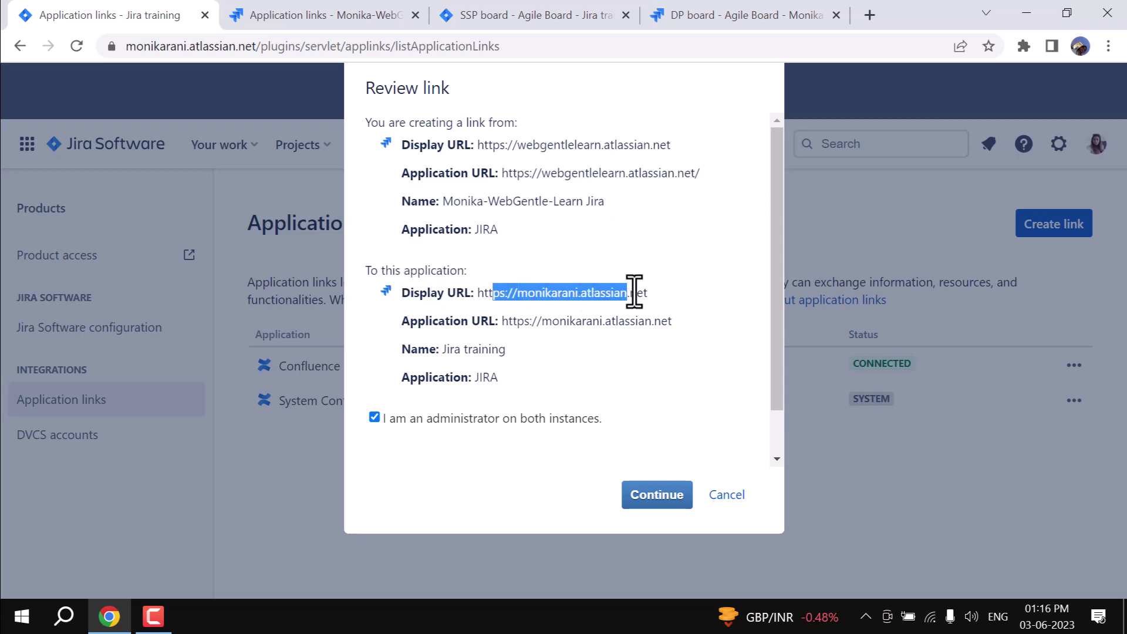
click(644, 395)
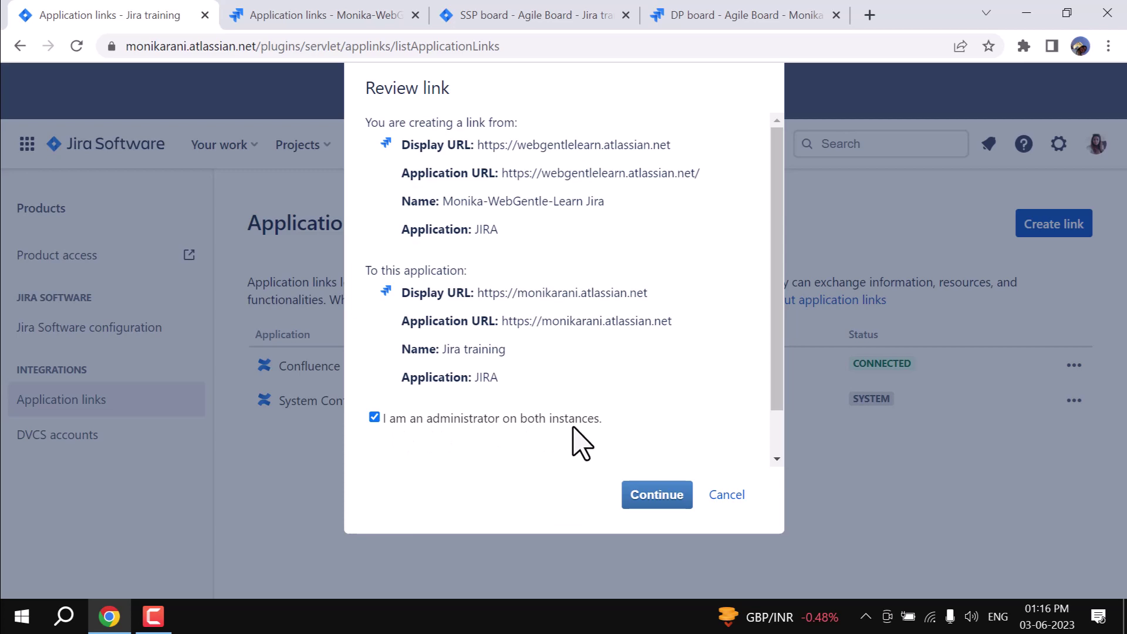
click(644, 500)
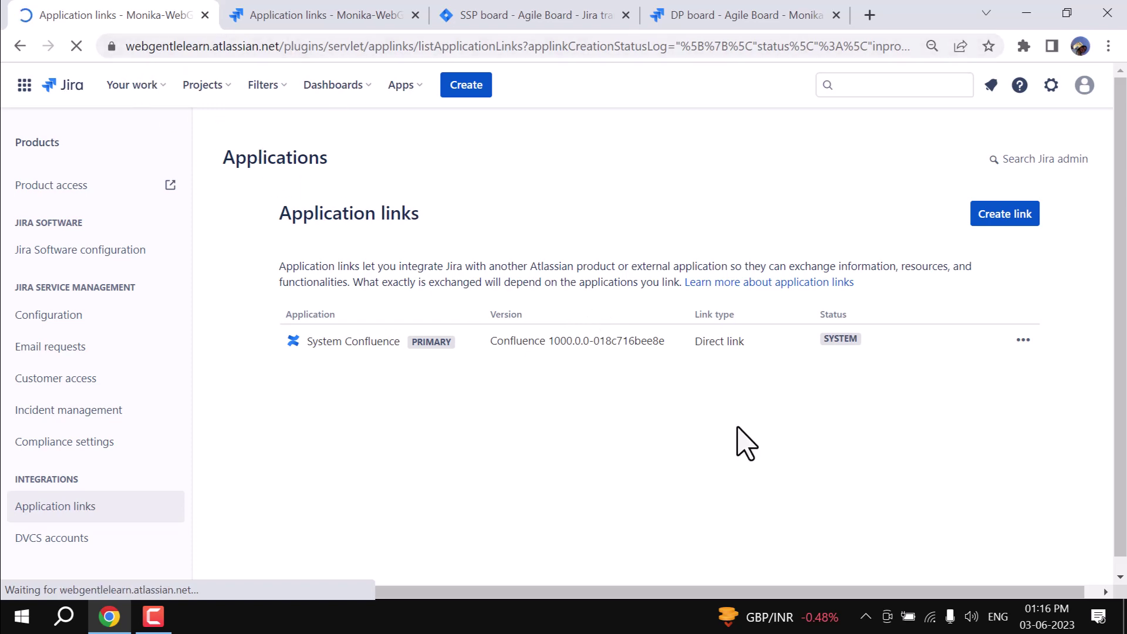
Step: Continue past the redirect note so the webgentlelearn Jira link shows as CONNECTED
scroll(741, 446, down, 1)
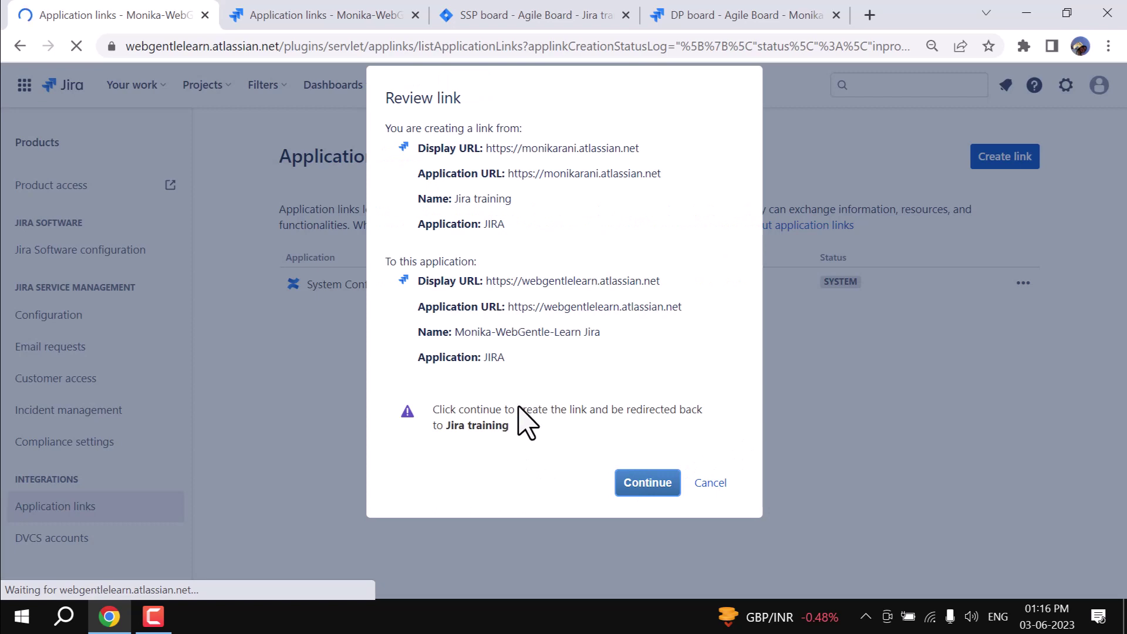
drag(518, 406, 700, 405)
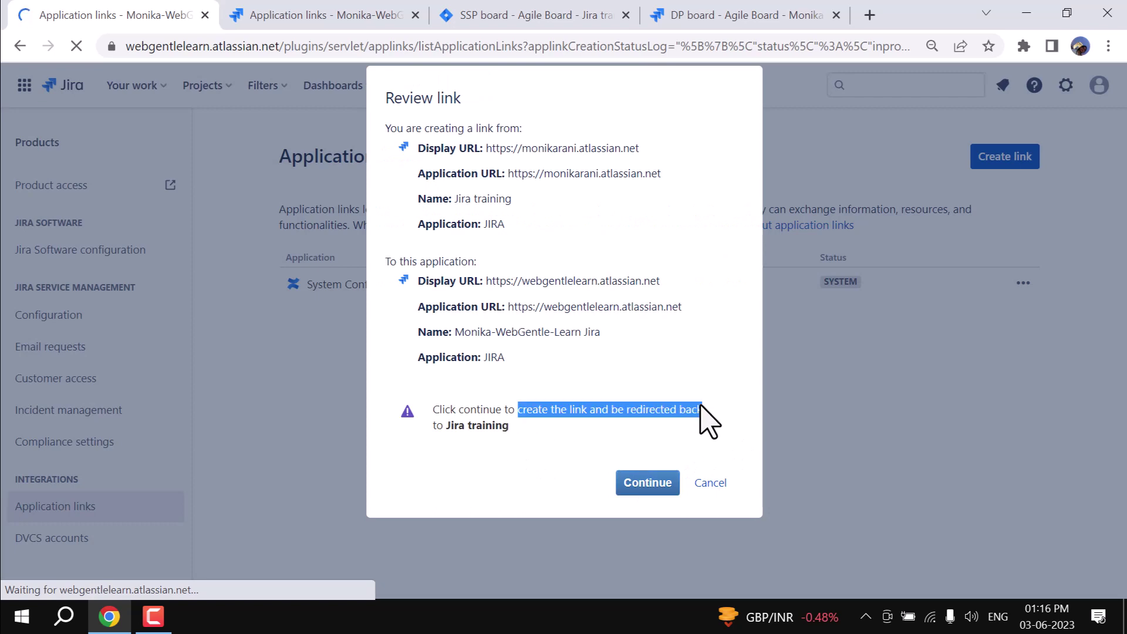
click(463, 469)
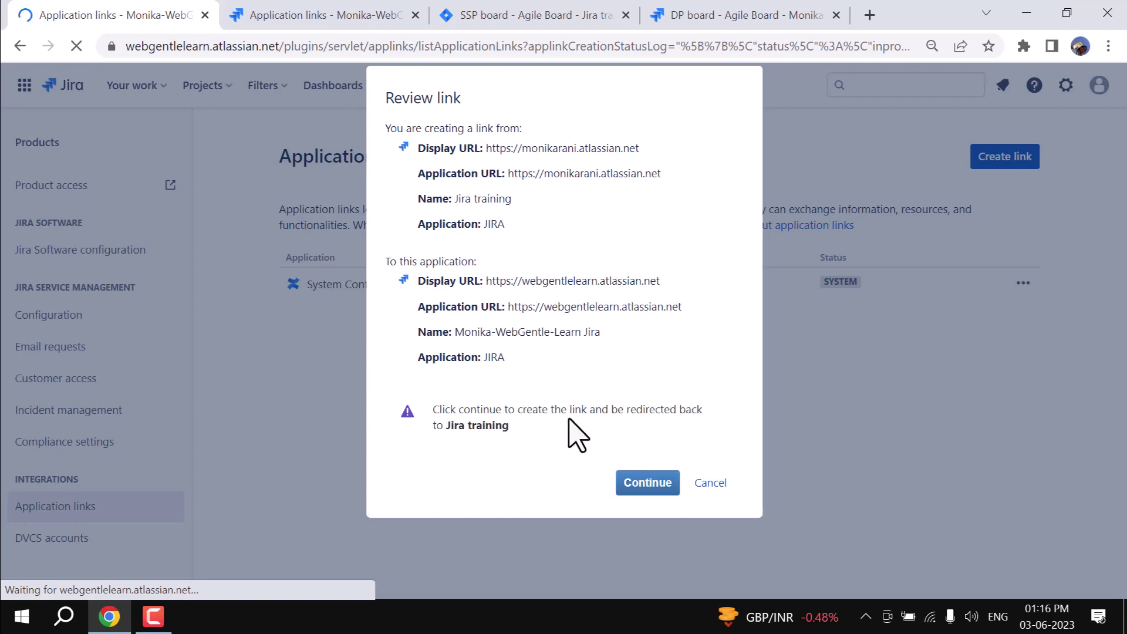
click(647, 485)
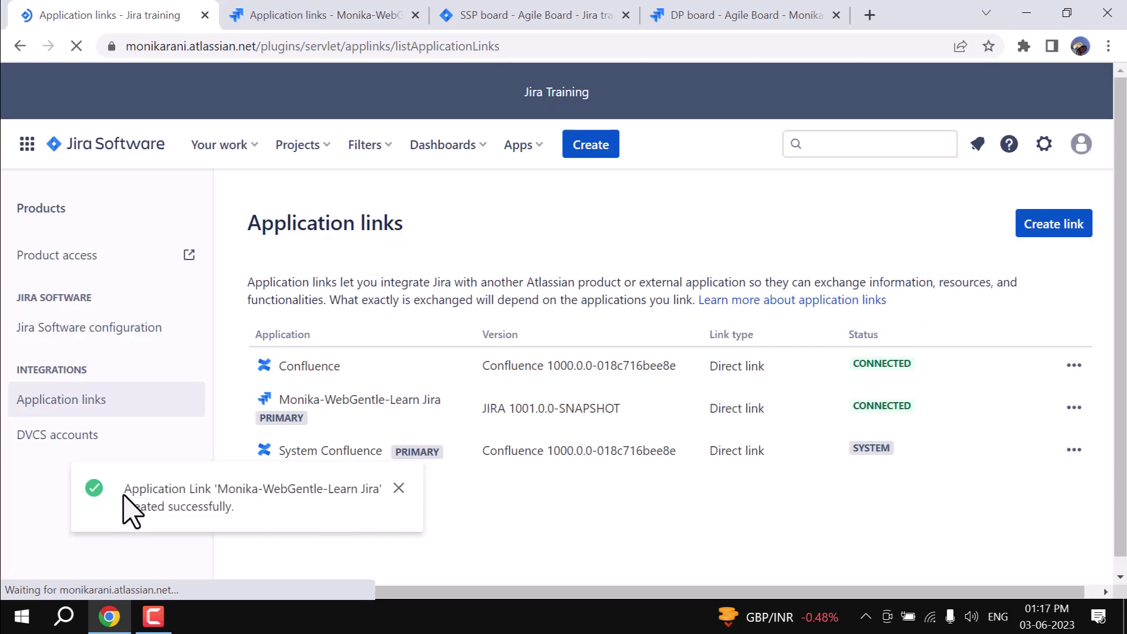
Step: Review the success message and the new application link's connected status
triple_click(238, 506)
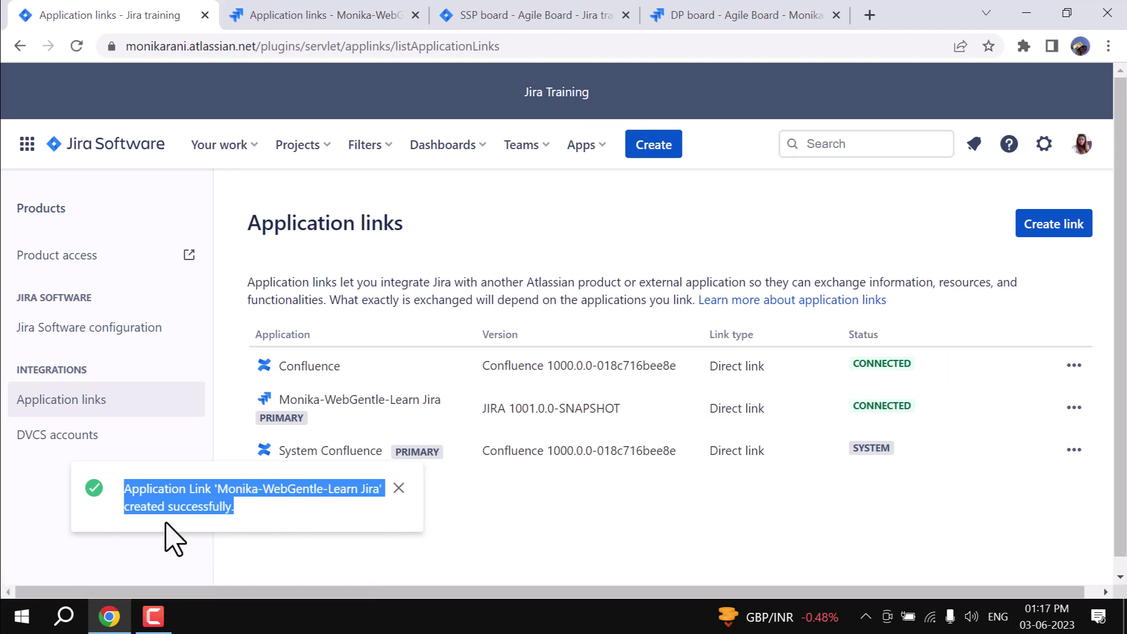
click(542, 514)
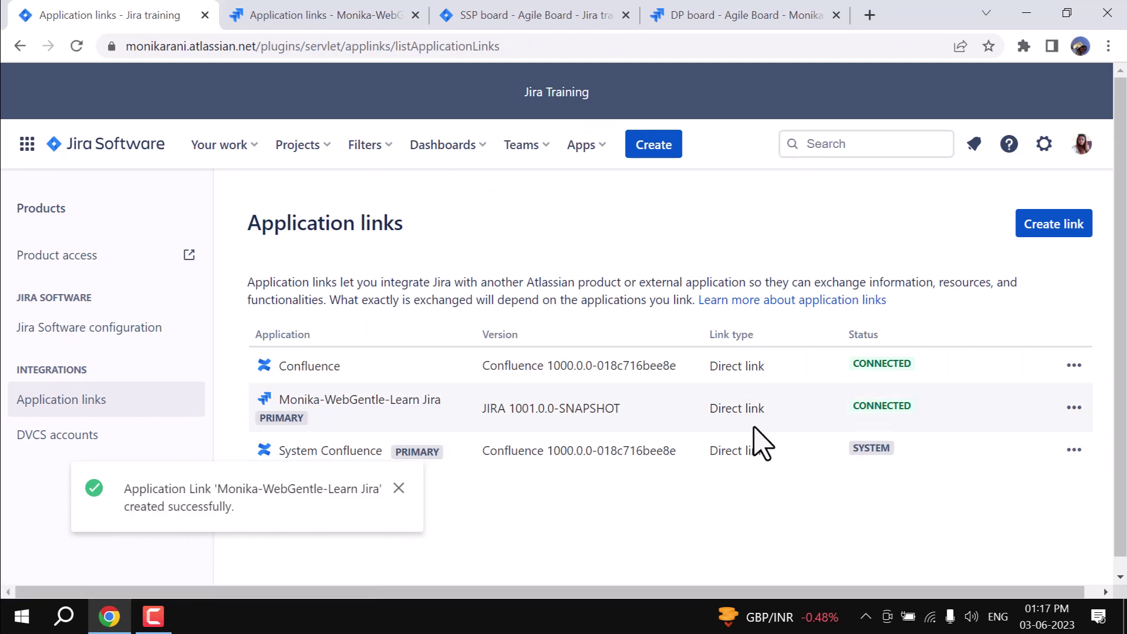
drag(865, 405, 932, 428)
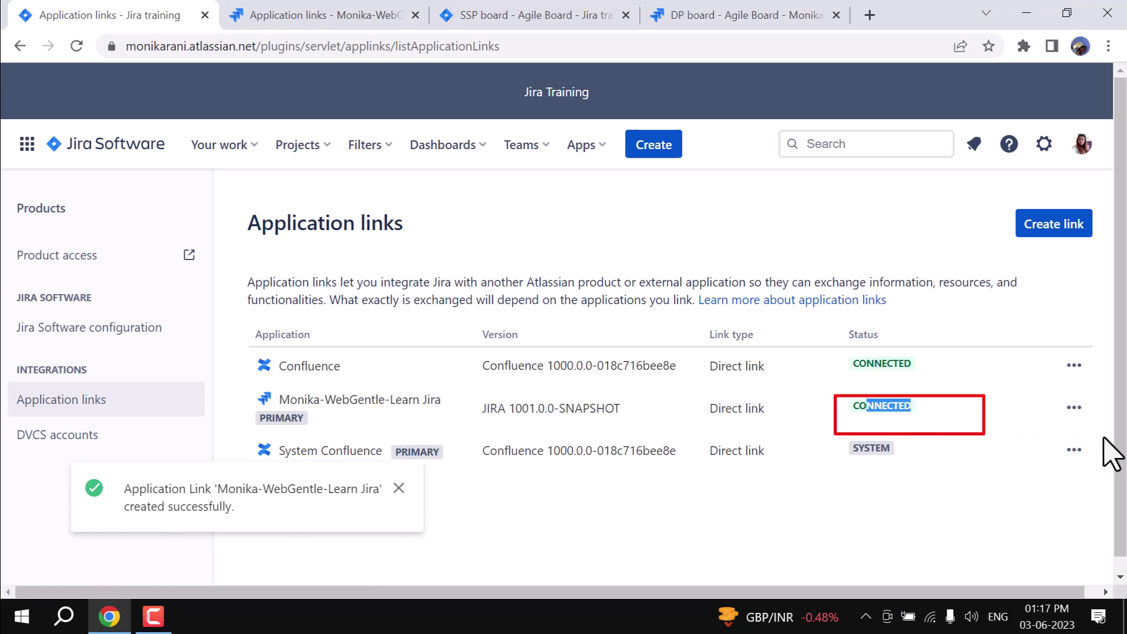
click(1074, 408)
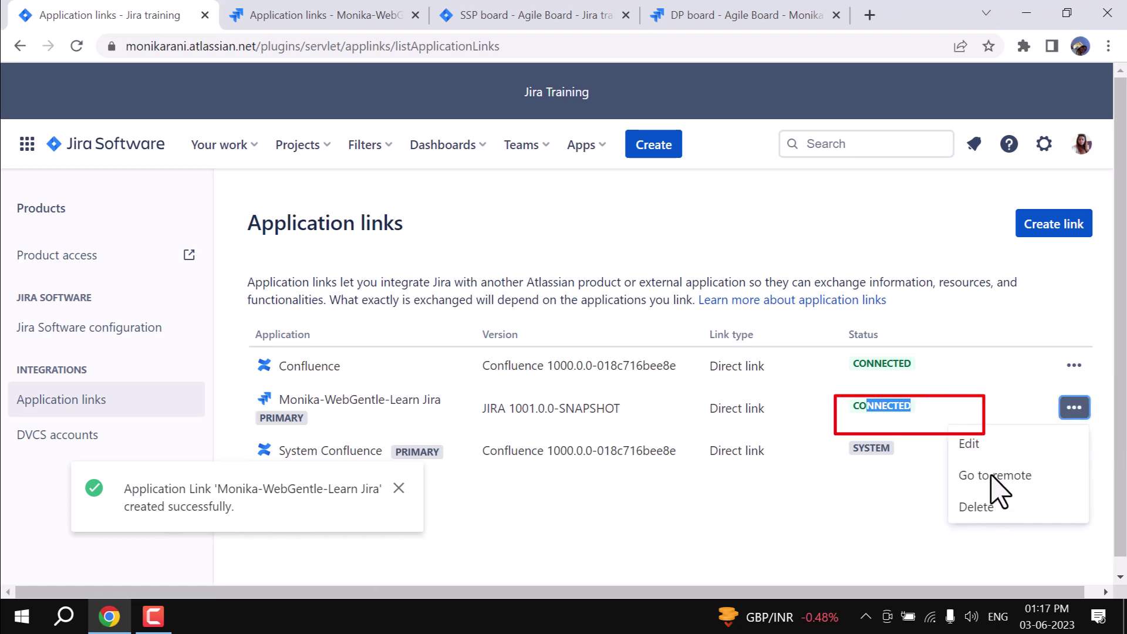
drag(256, 46, 112, 47)
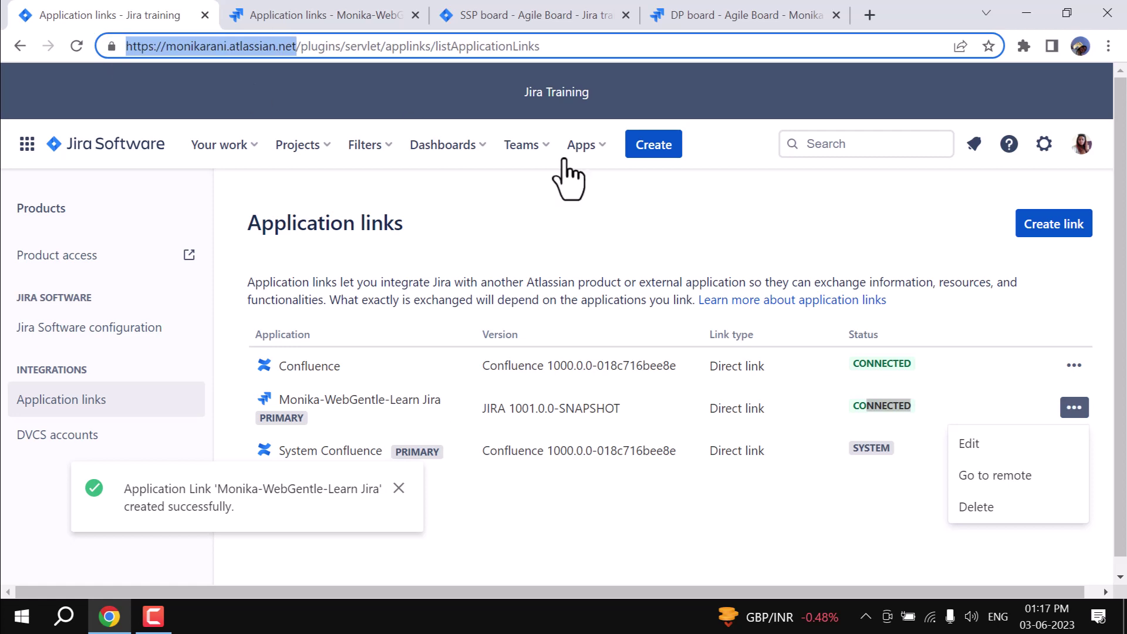
click(988, 474)
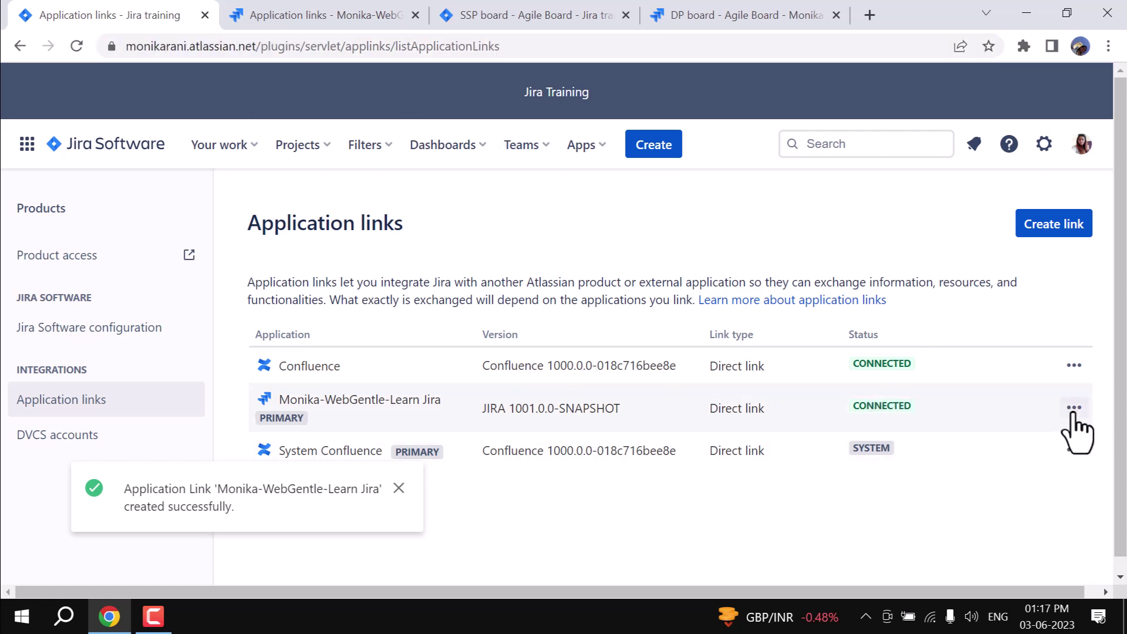
Step: Dismiss the success toast and use Go to remote on the new link to open the remote site's Application links
click(398, 487)
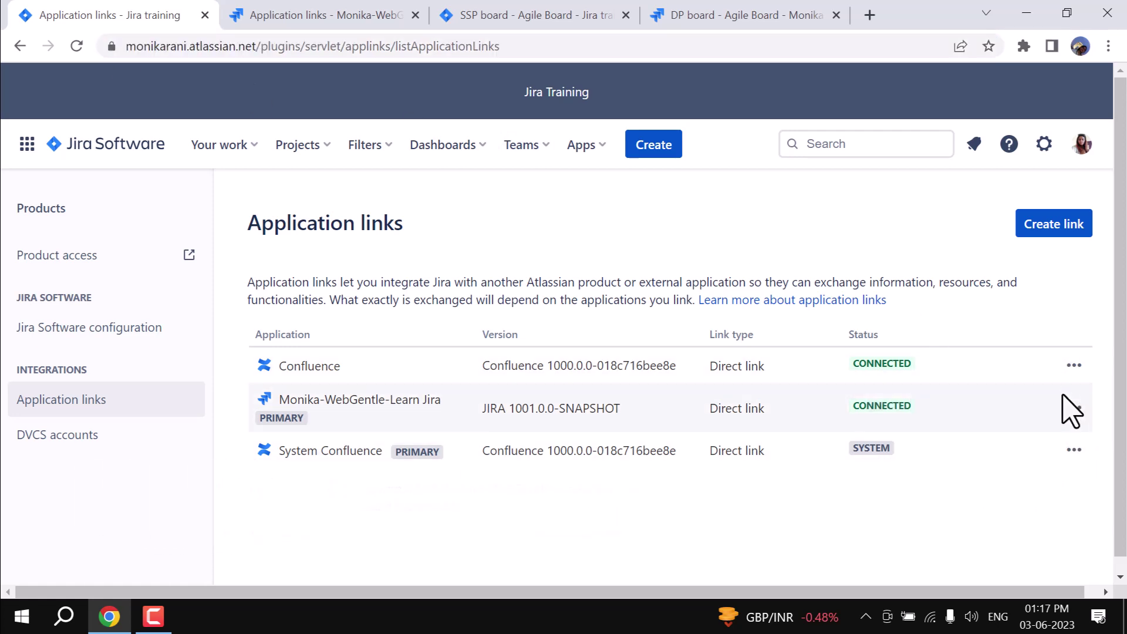
click(1073, 409)
click(1005, 477)
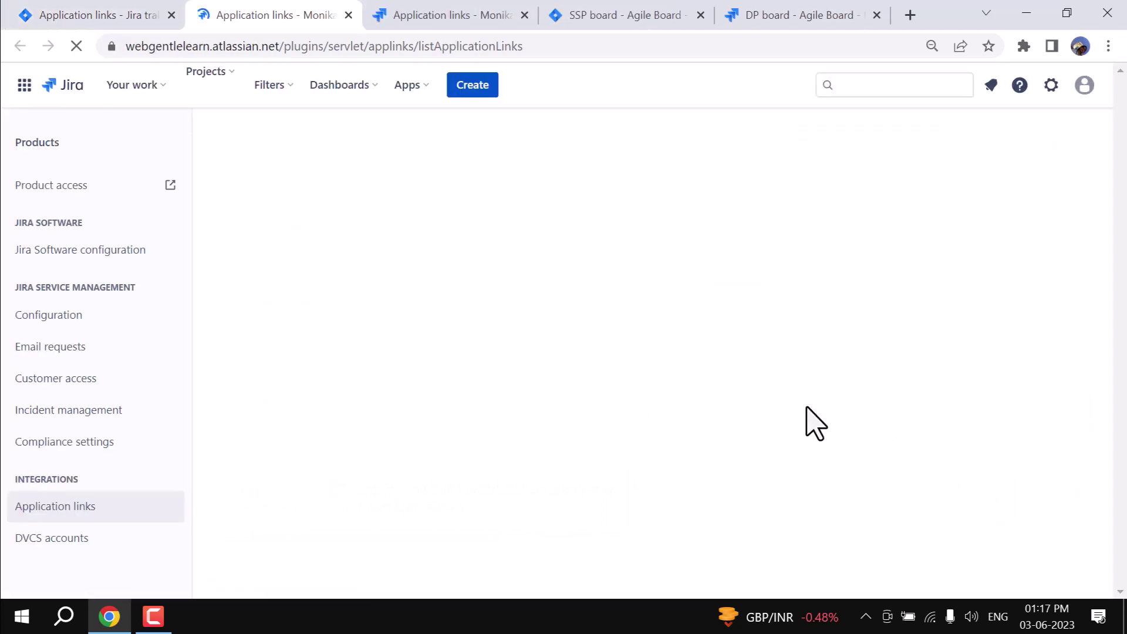
Step: Compare both sites' Application links tabs to confirm each shows the other as CONNECTED
click(30, 15)
click(272, 16)
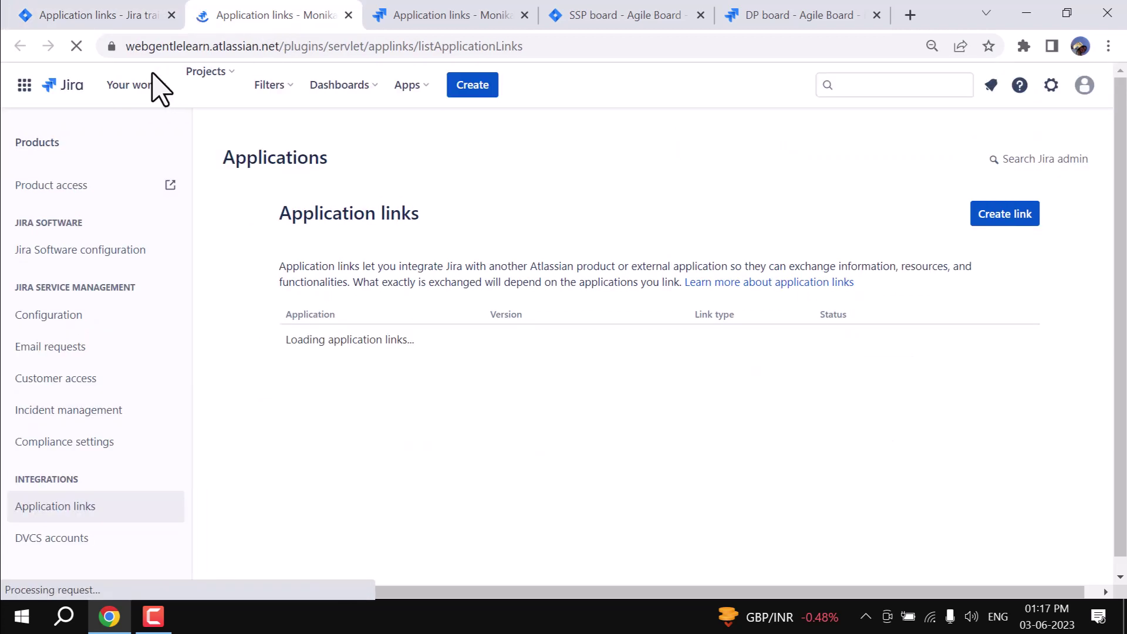
drag(123, 46, 254, 45)
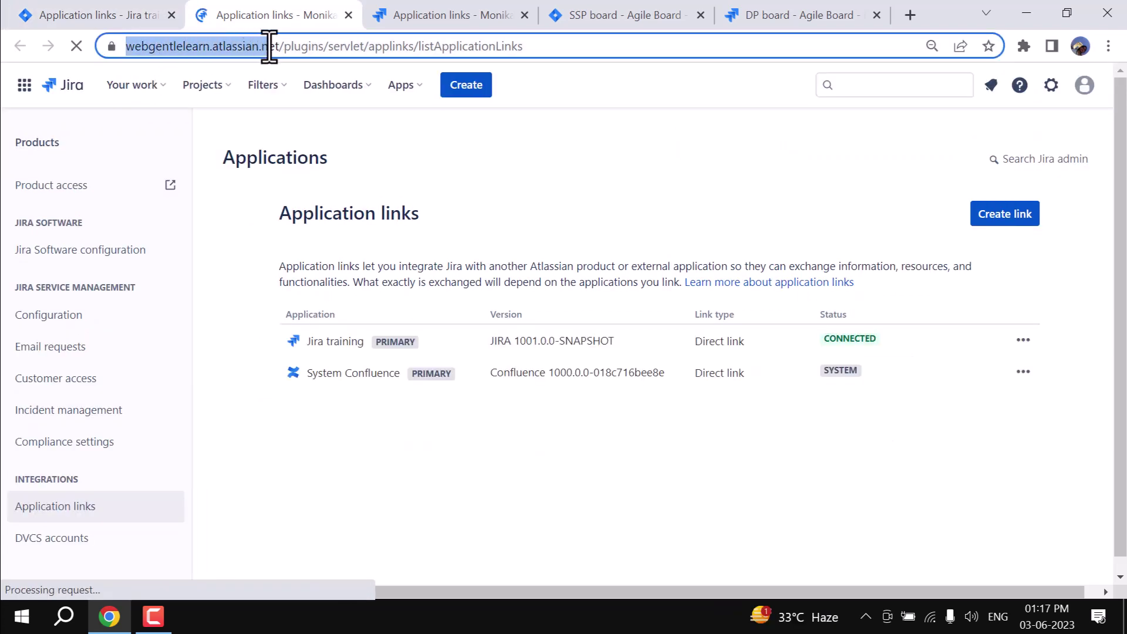
click(101, 18)
drag(128, 46, 251, 45)
click(259, 16)
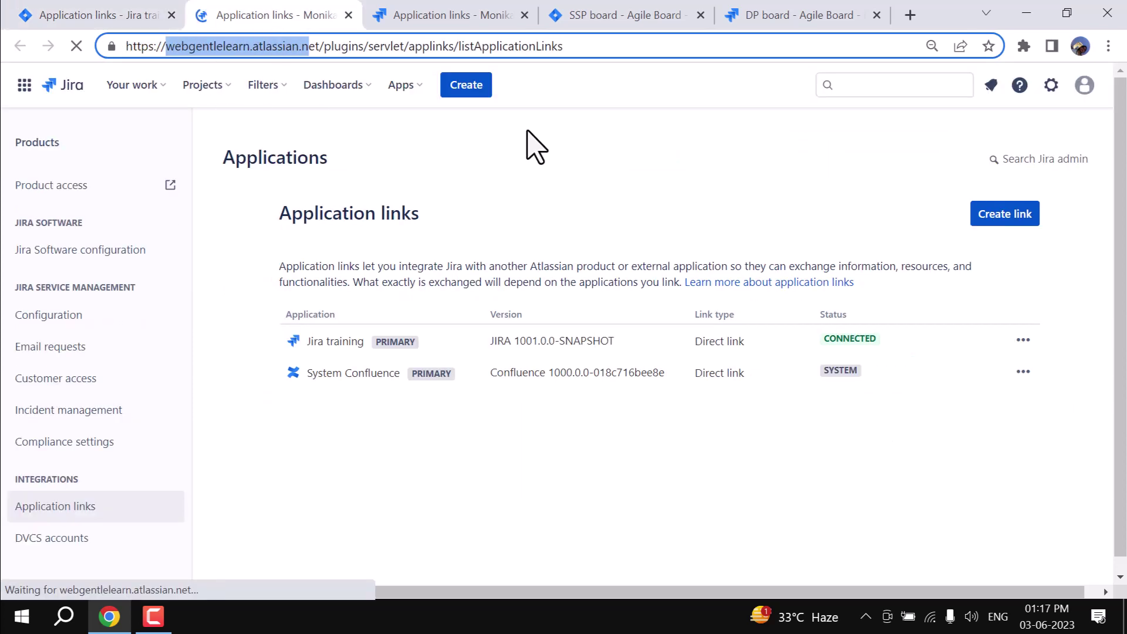
click(564, 156)
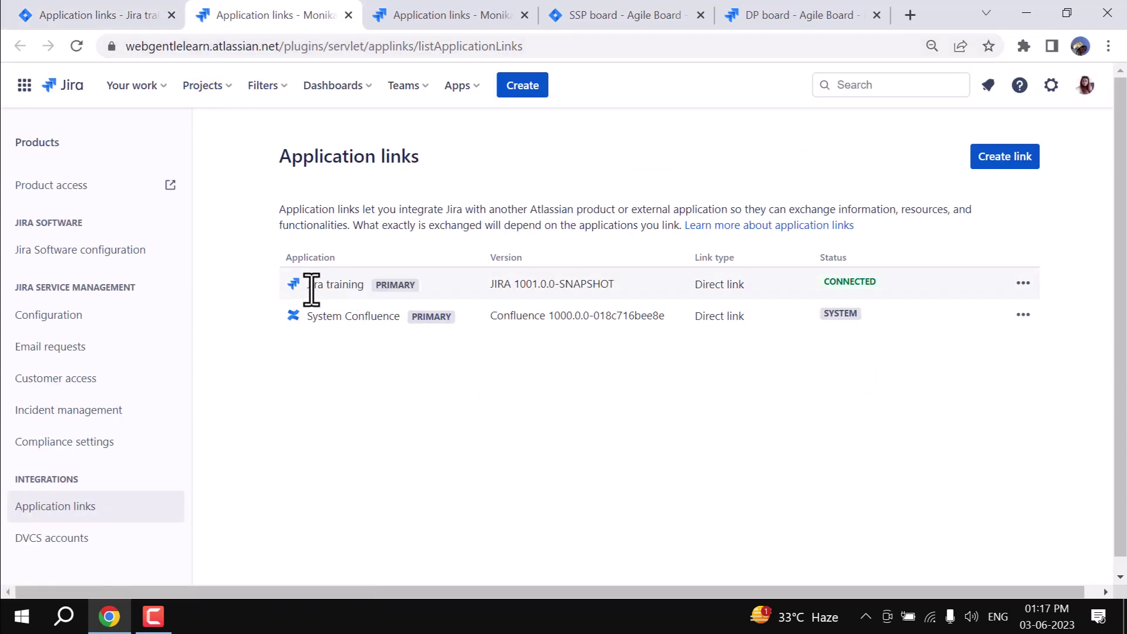
Step: Use Go to remote on the Jira training link to open its Application links
drag(310, 289, 369, 301)
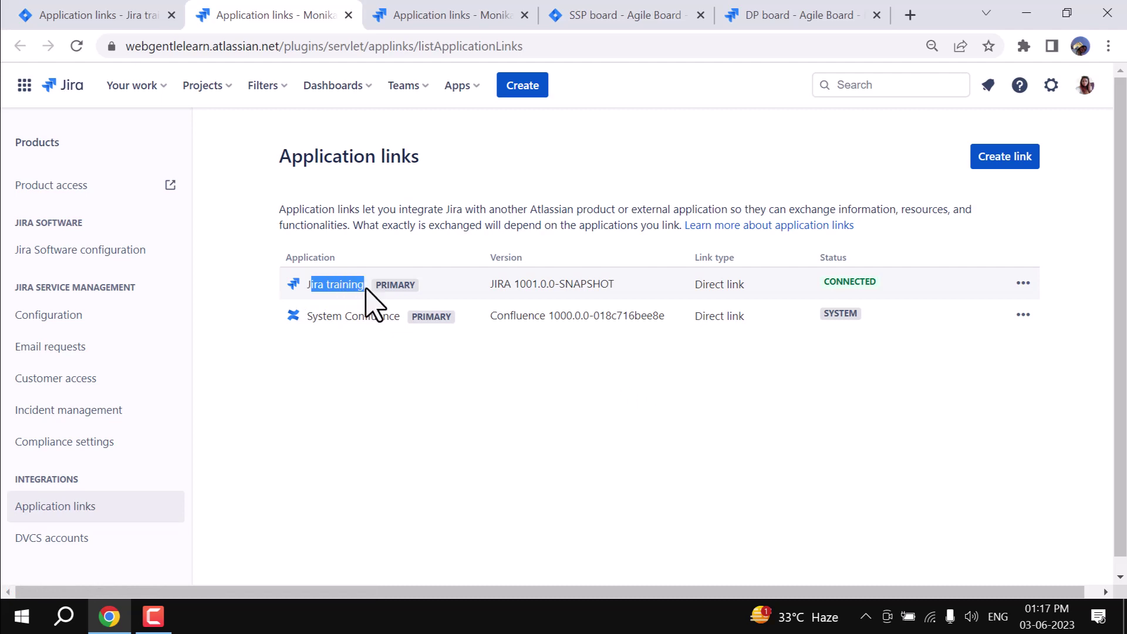
click(1024, 284)
click(950, 345)
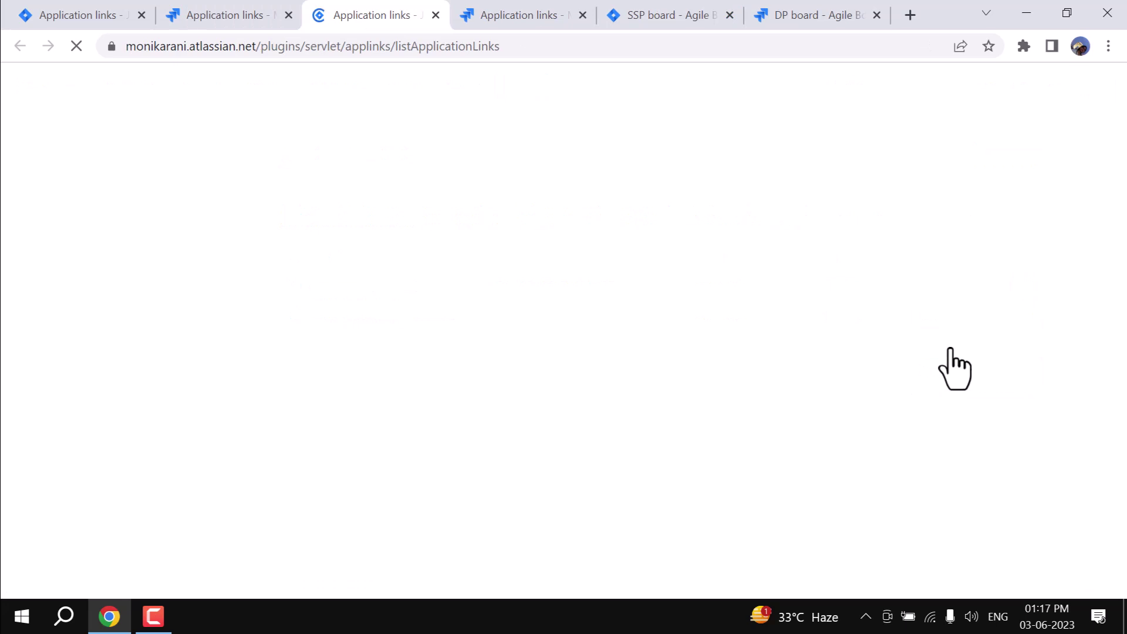
drag(256, 47, 118, 48)
click(346, 91)
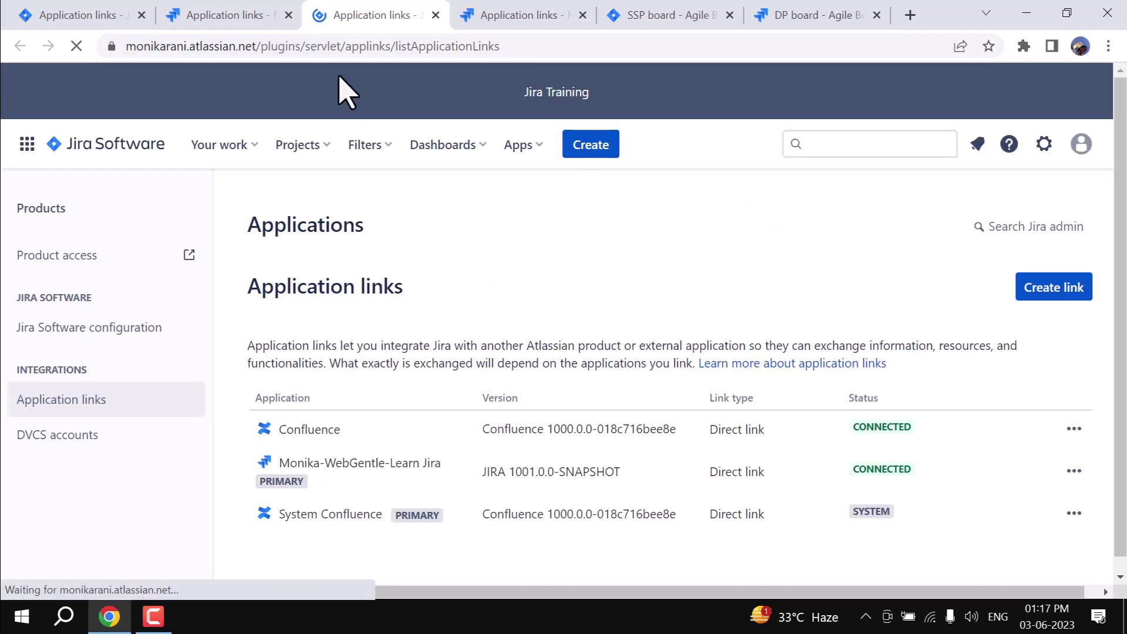
Step: Recheck the links tabs, then return to the SSP board's Sample Sprint 2
click(238, 17)
click(382, 15)
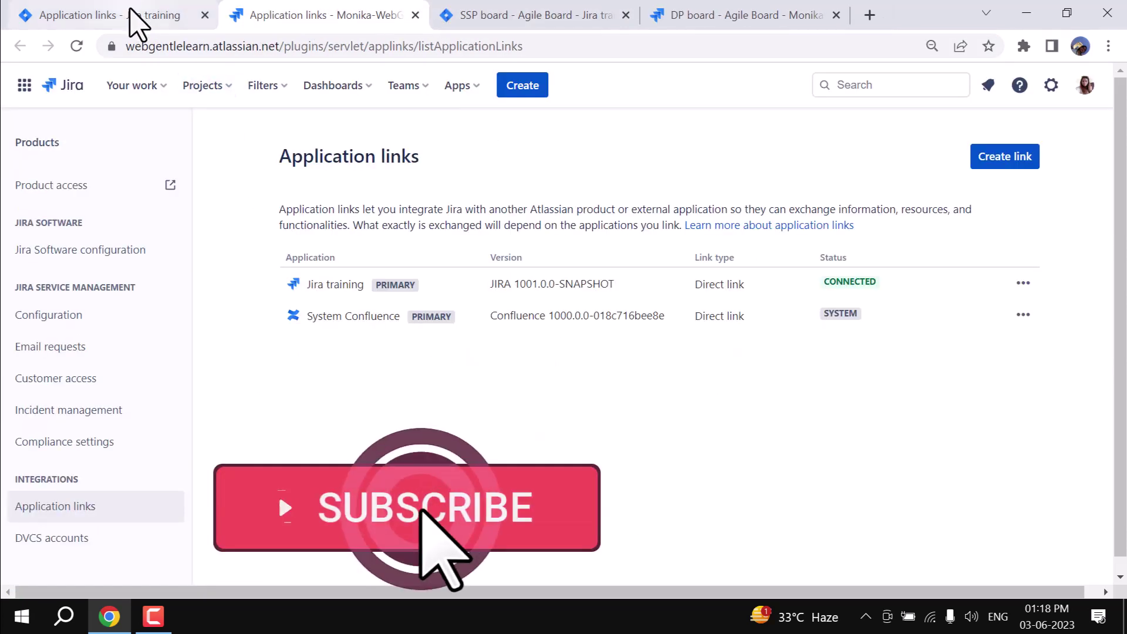
click(135, 18)
click(493, 127)
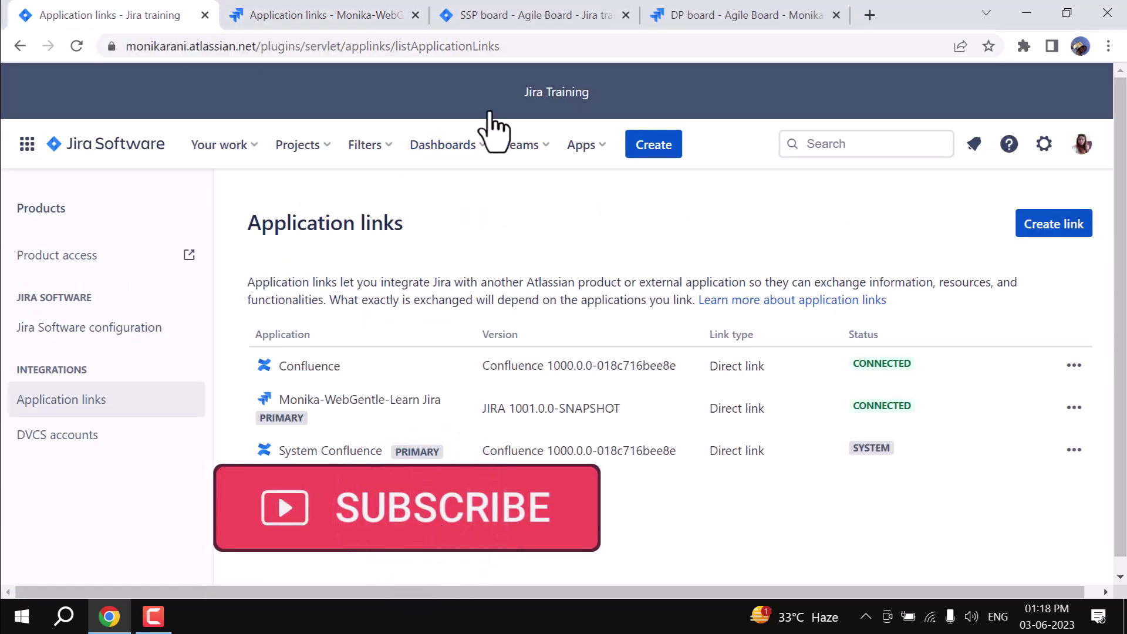
click(503, 14)
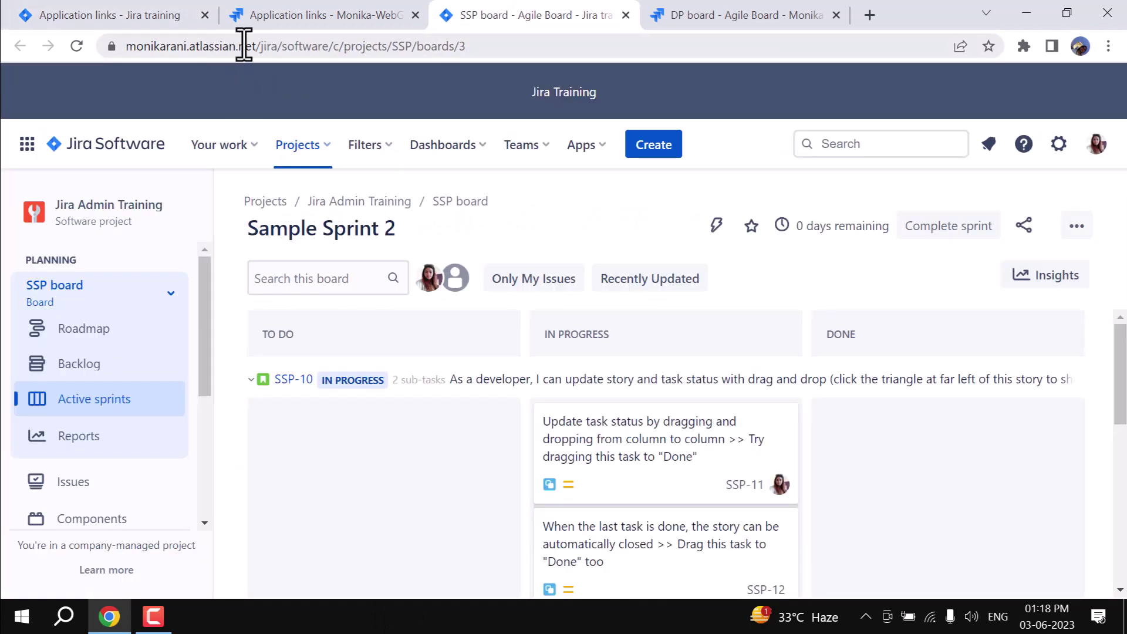
Step: In the SSP backlog, select SSP-6 and open its key in a new tab
drag(255, 46, 126, 46)
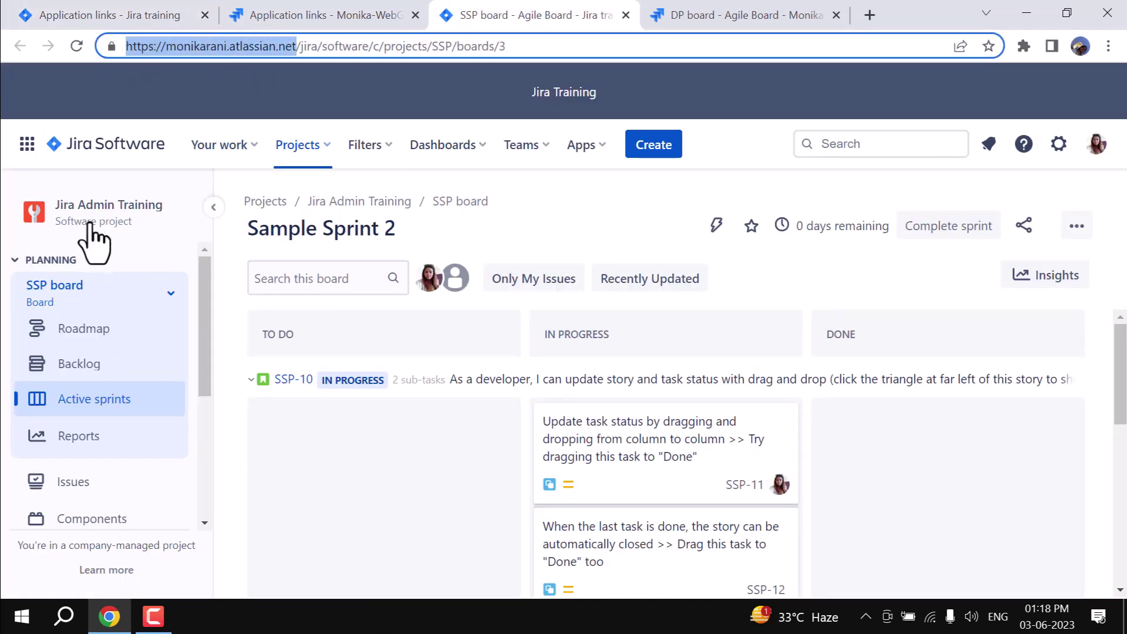
click(610, 237)
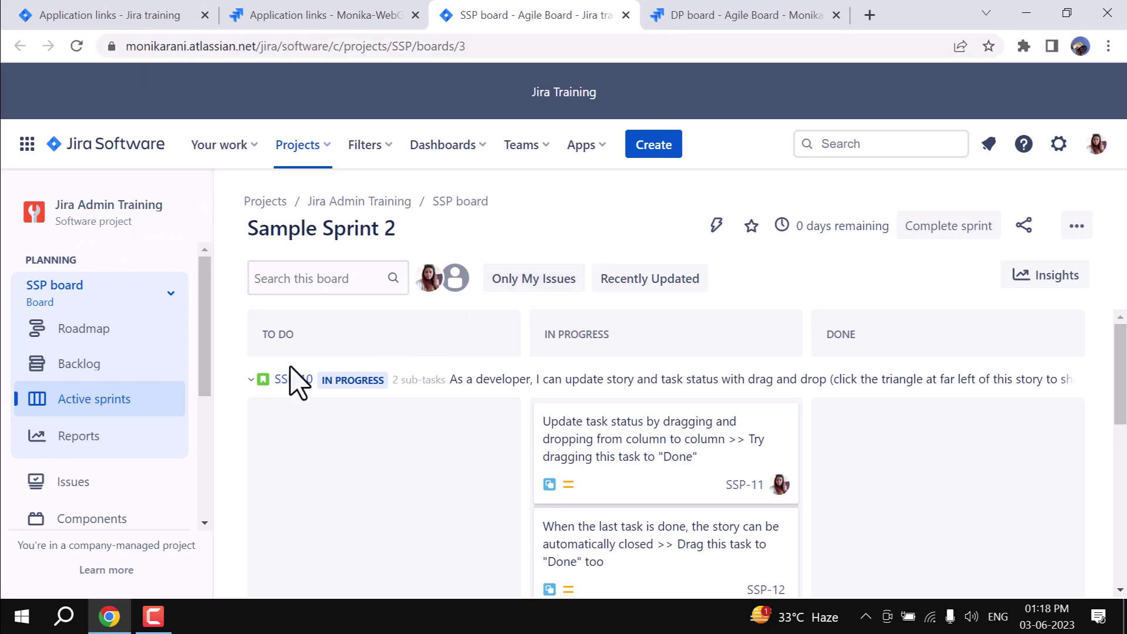
click(100, 385)
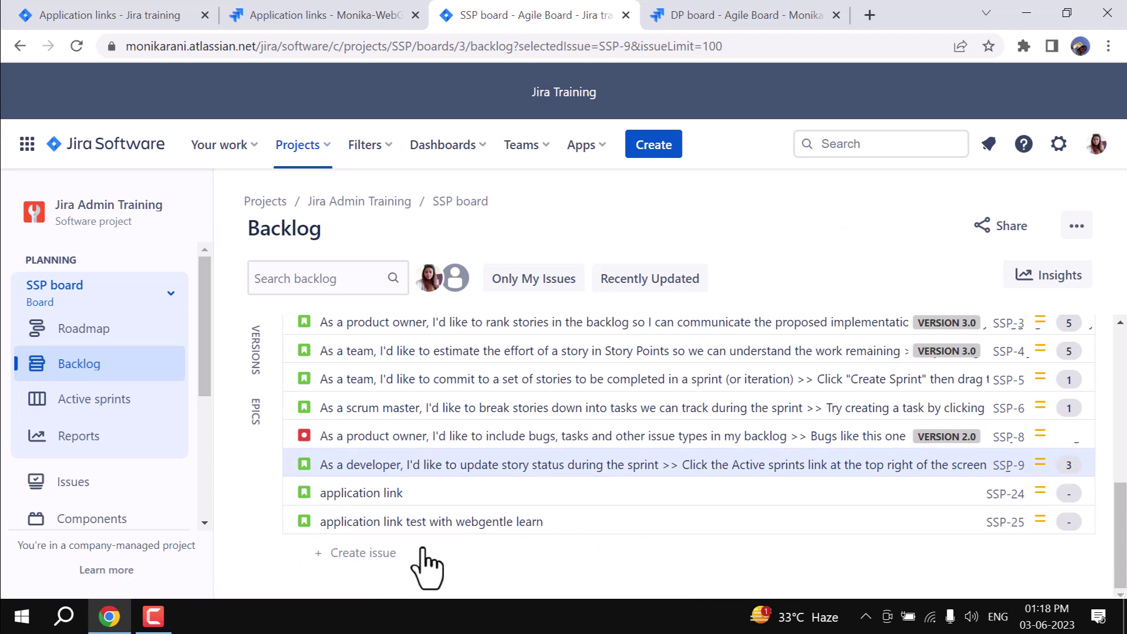
click(404, 407)
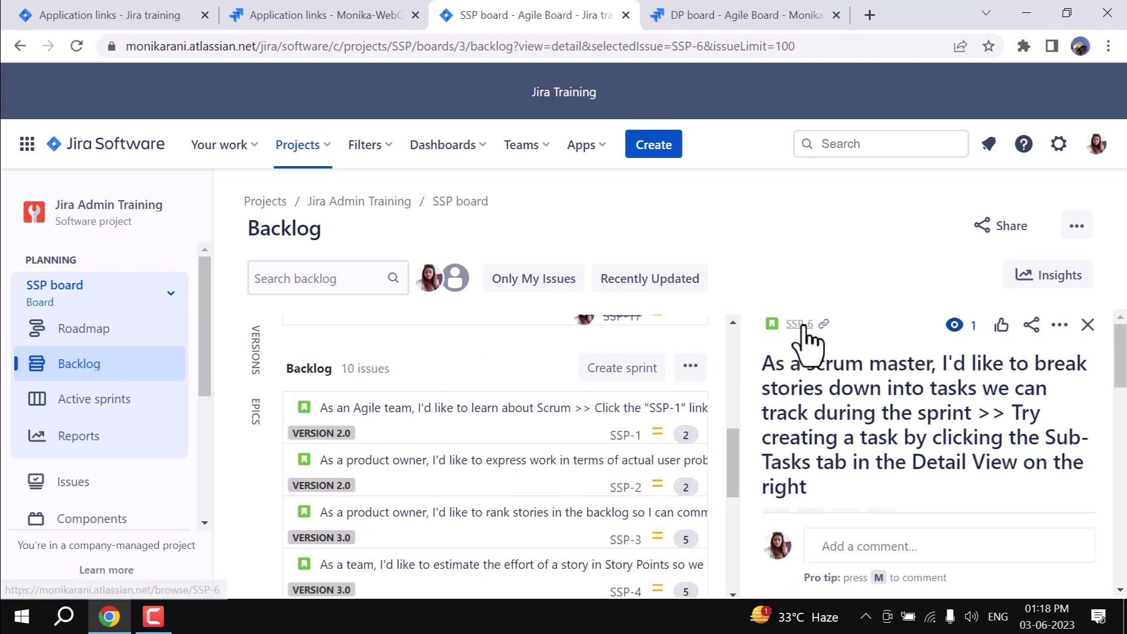
click(801, 324)
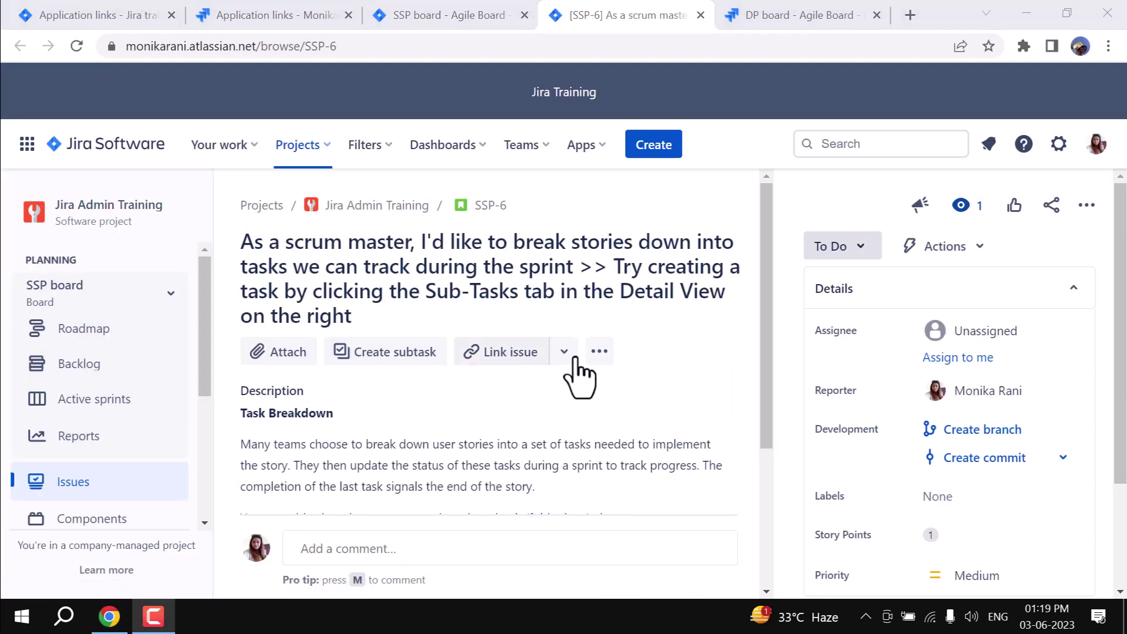
Step: Start a Link issue entry on SSP-6 and authenticate to search the remote webgentlelearn Jira site
click(565, 354)
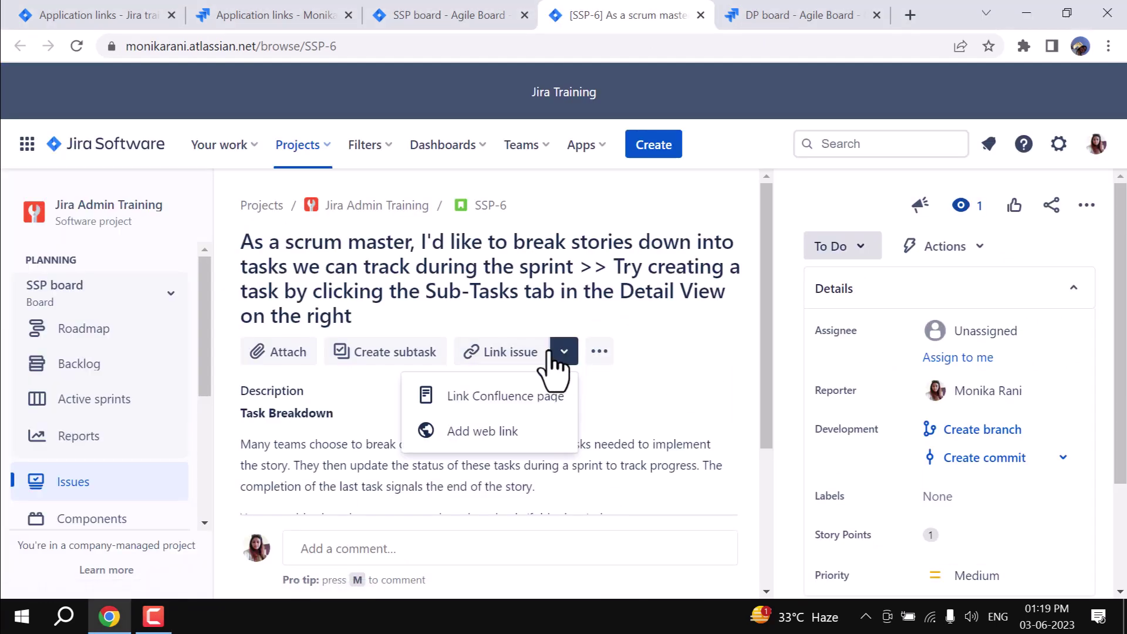
click(514, 354)
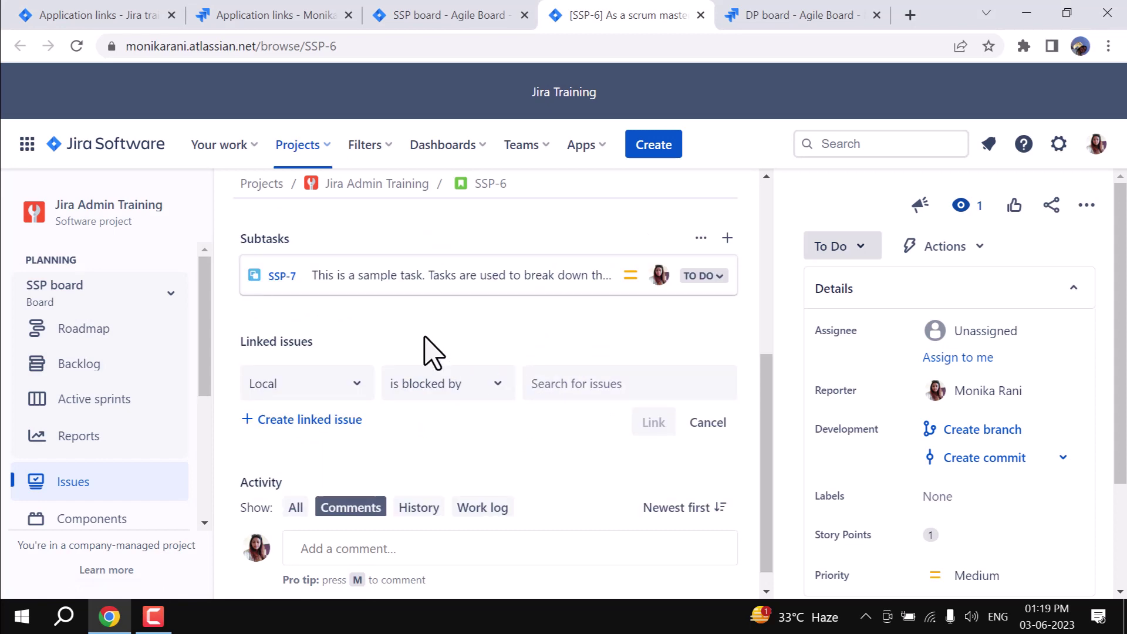
click(281, 389)
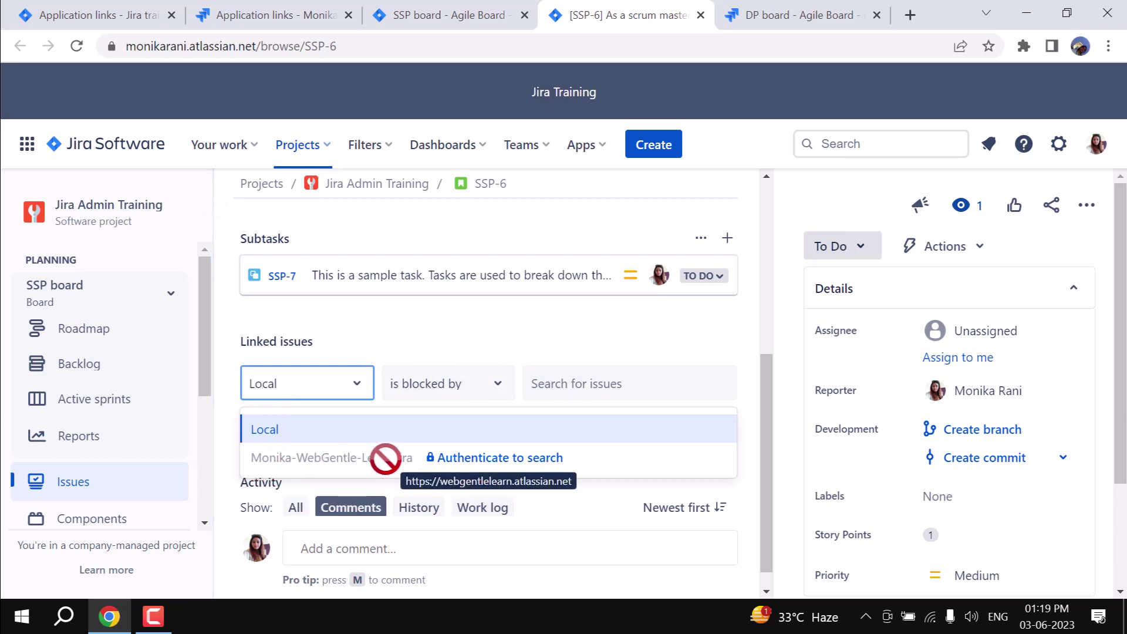
click(488, 458)
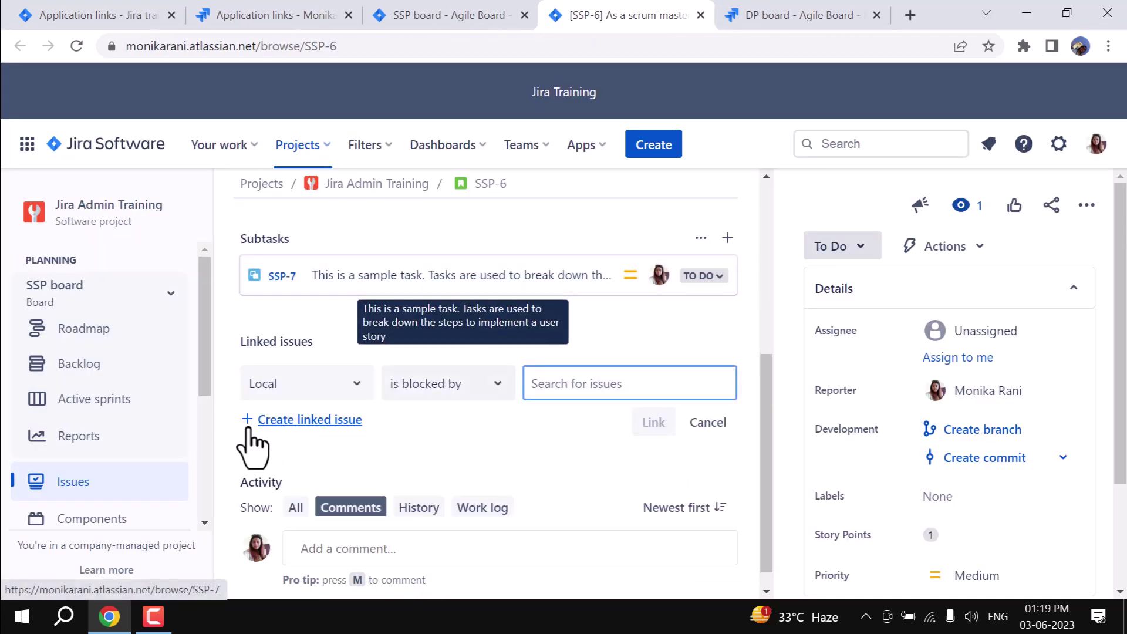
Step: Target the remote webgentlelearn Jira site and set the link type to blocks
click(310, 390)
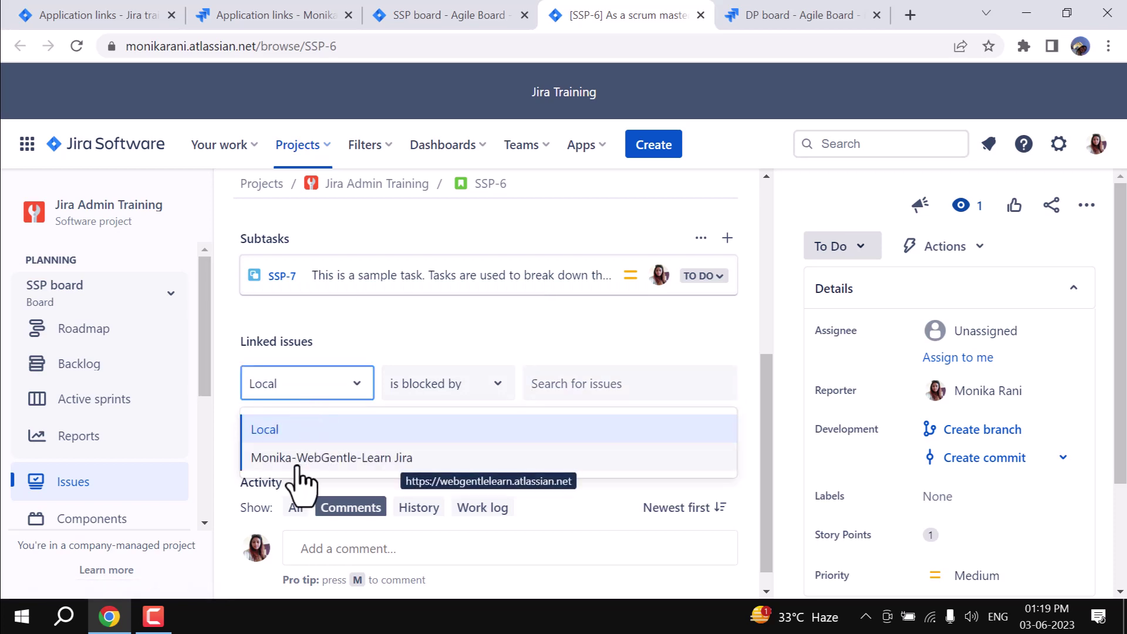
click(299, 459)
click(467, 384)
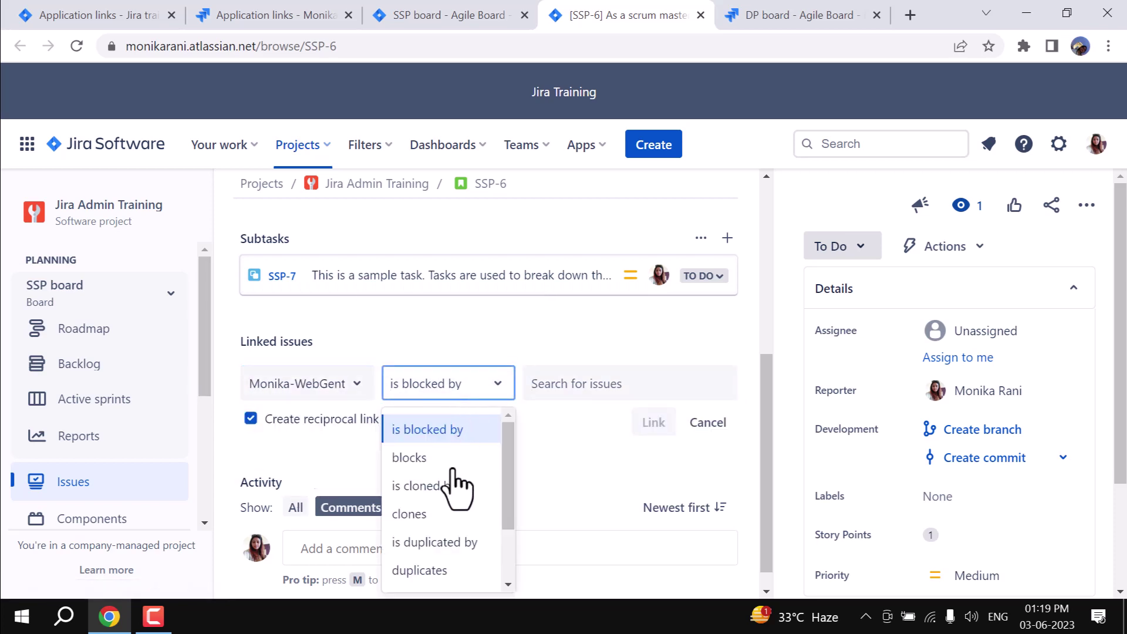
click(476, 389)
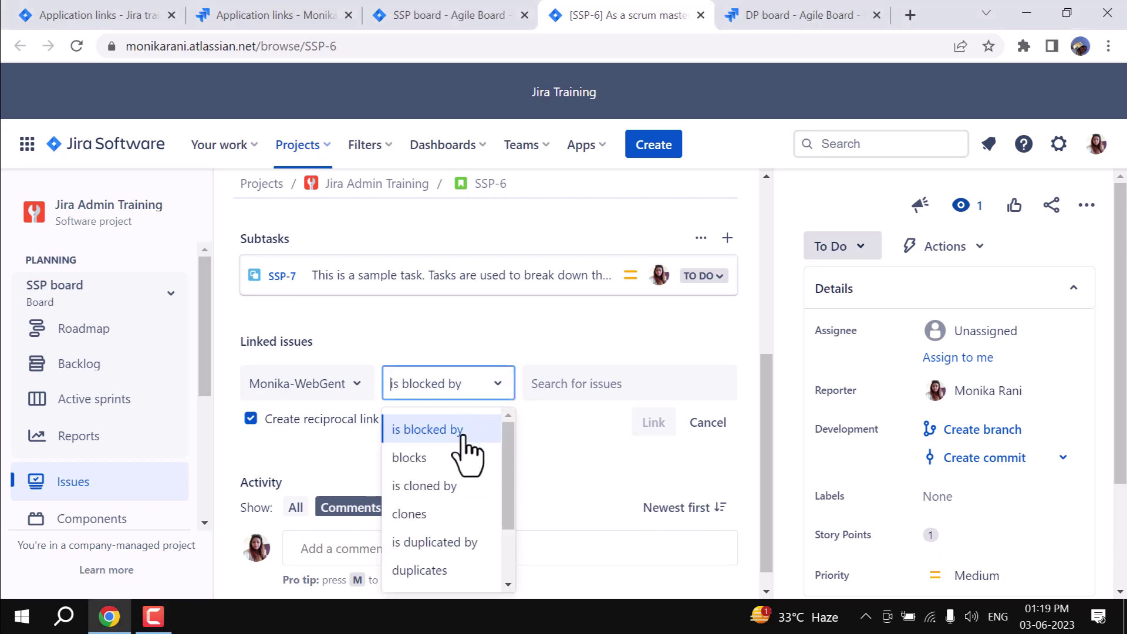
click(421, 516)
click(468, 392)
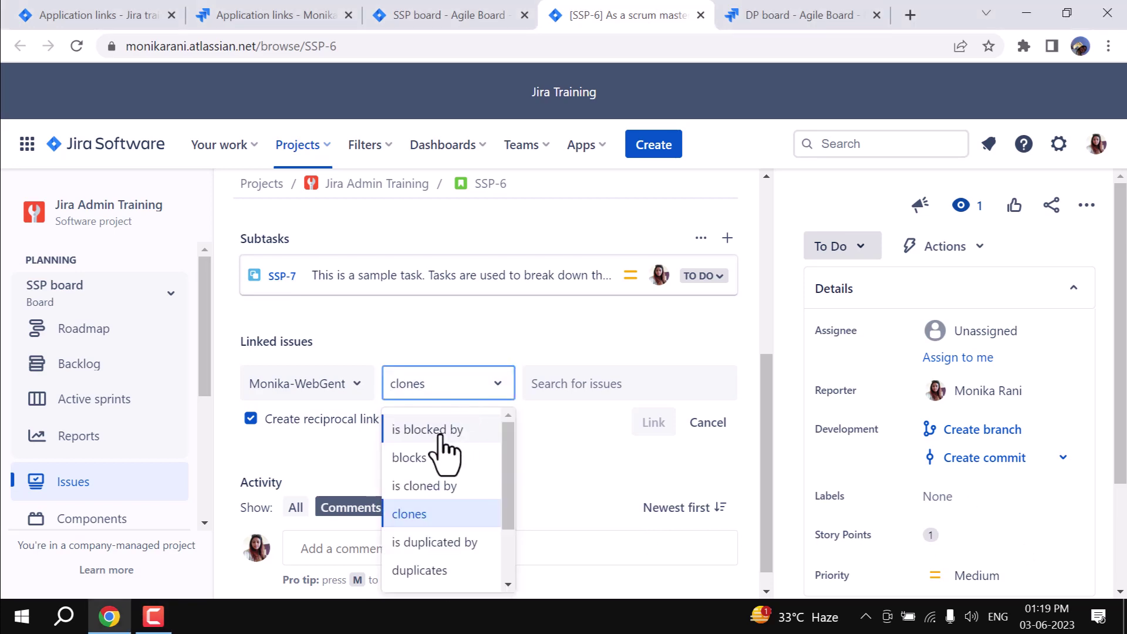
click(430, 464)
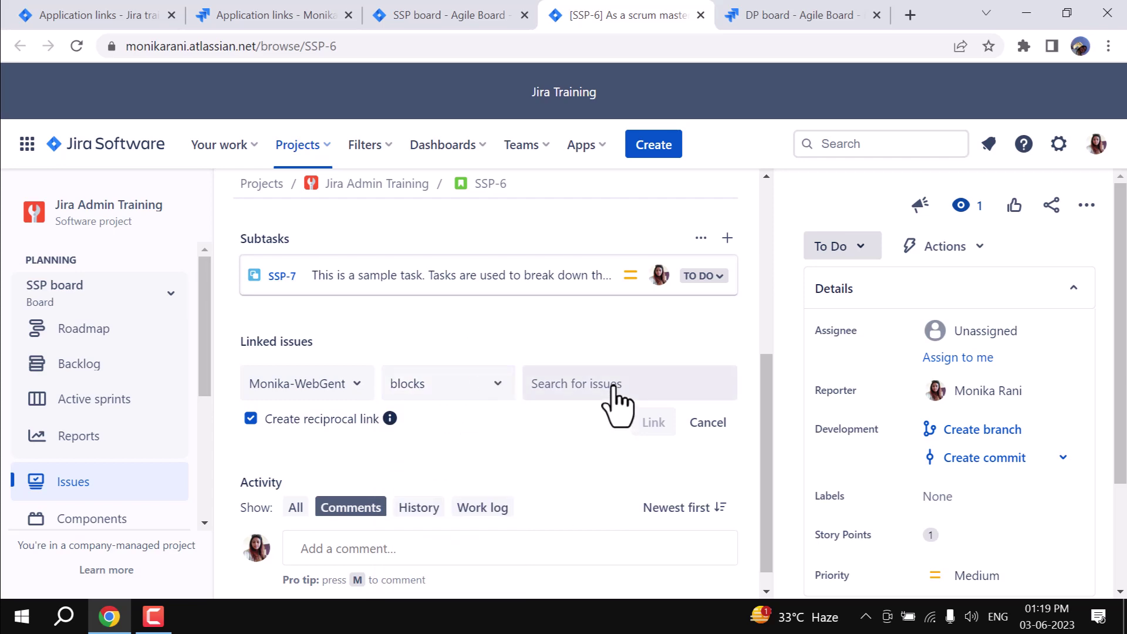
click(782, 16)
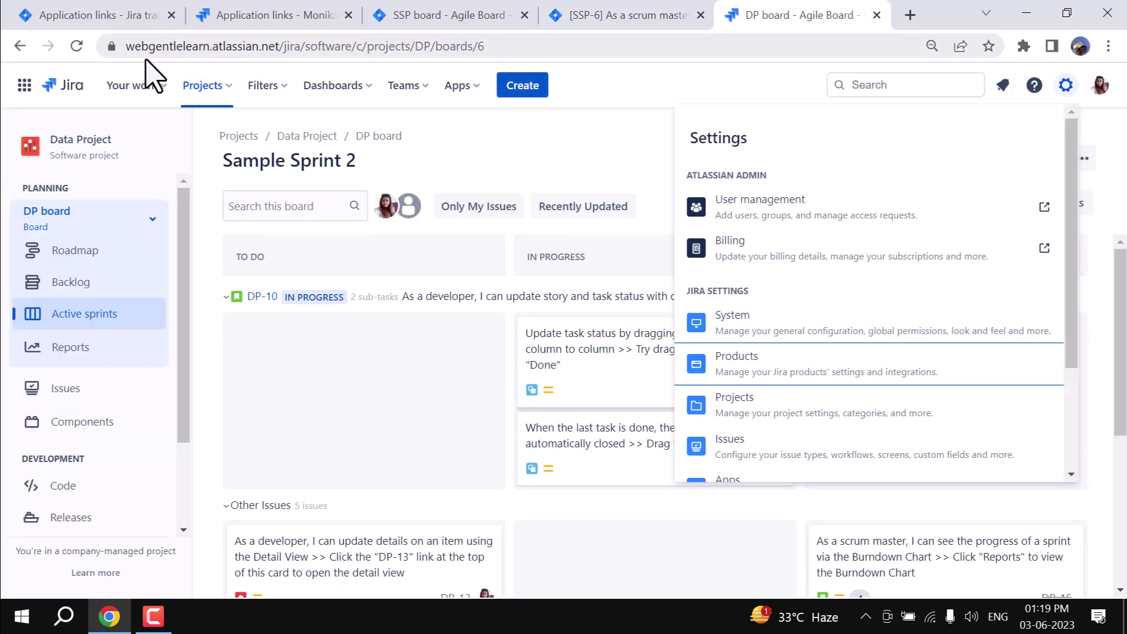
click(112, 287)
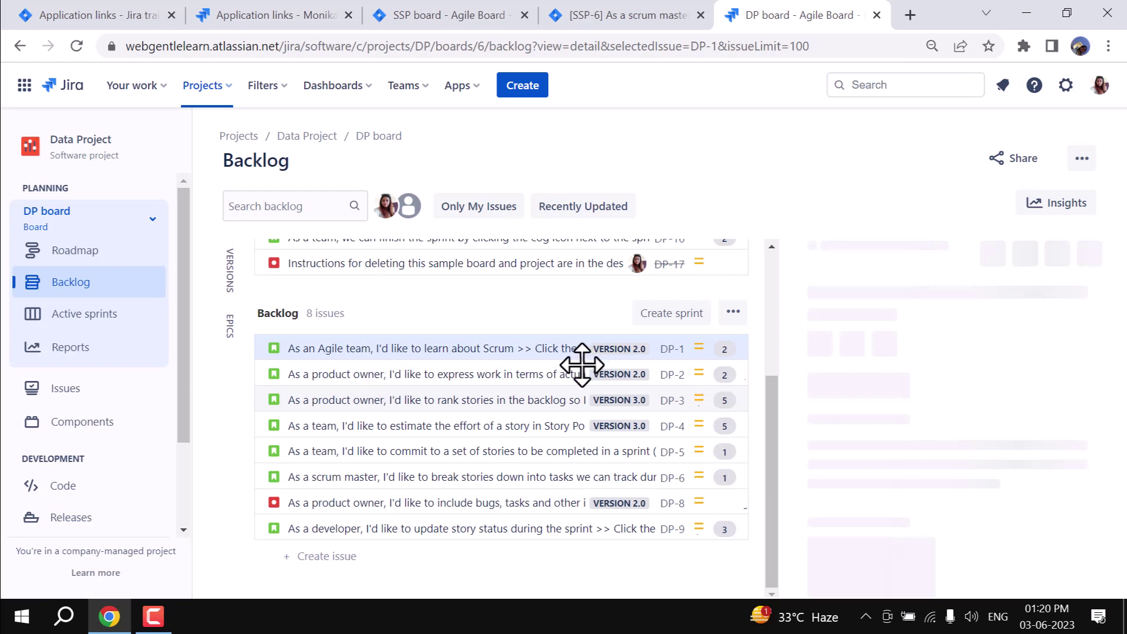
click(372, 379)
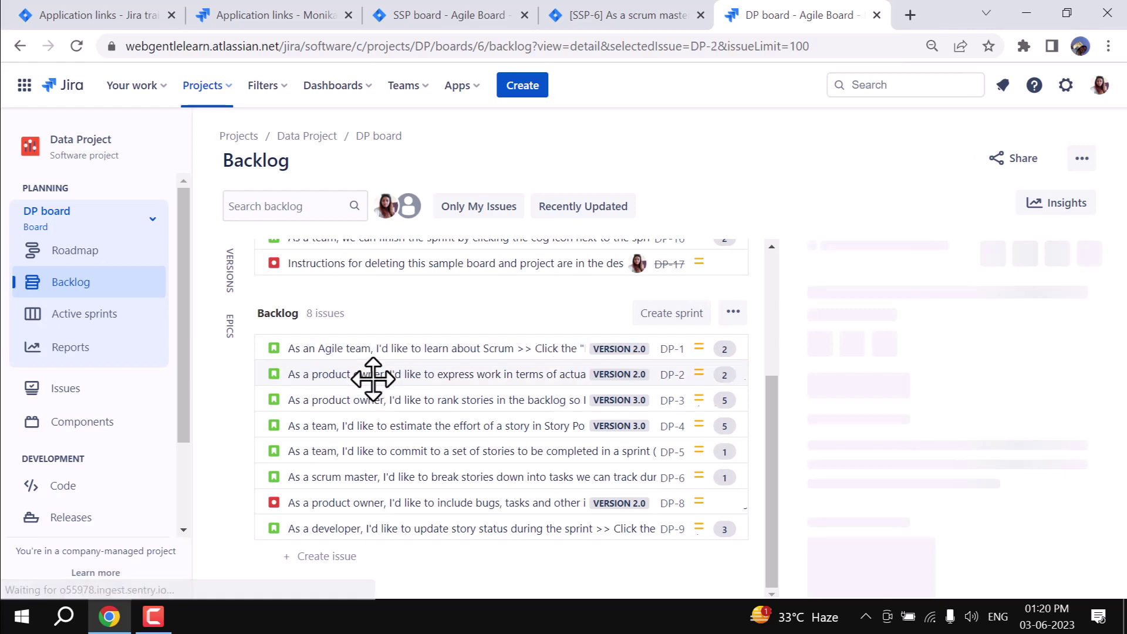
click(651, 14)
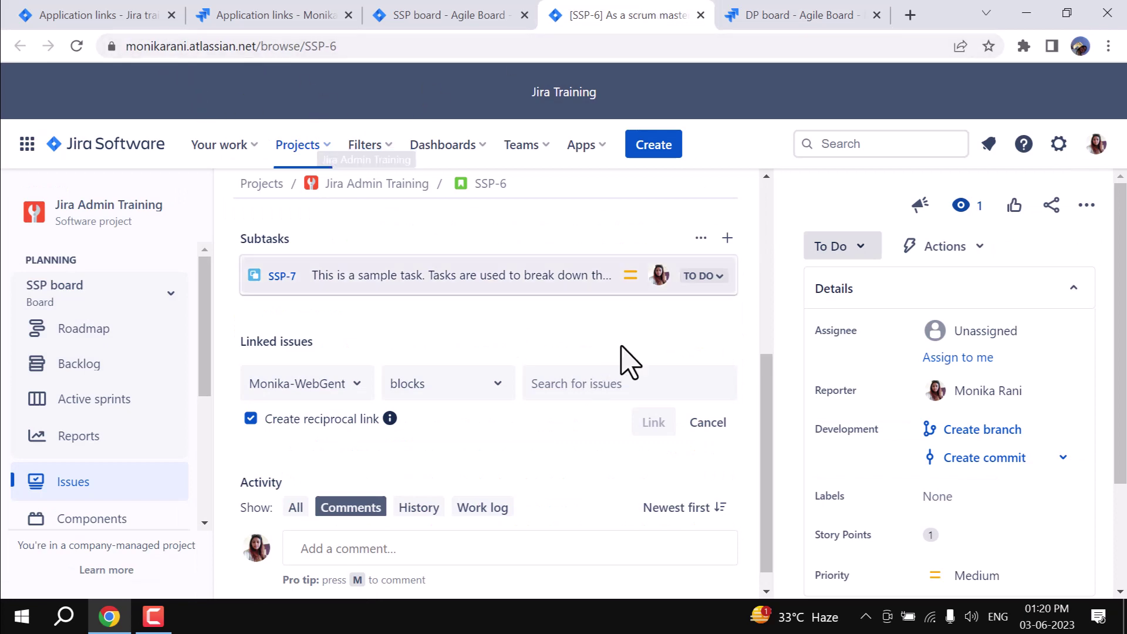
Step: Search for 'dp', select DP-2 and save the blocks link from SSP-6
click(609, 385)
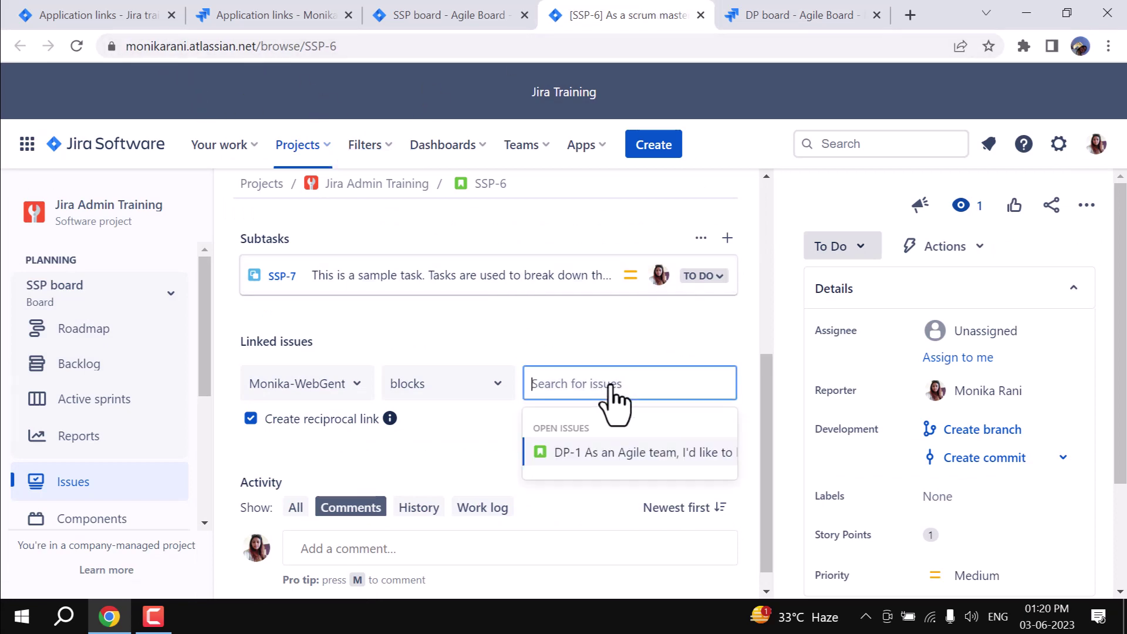
text(dp)
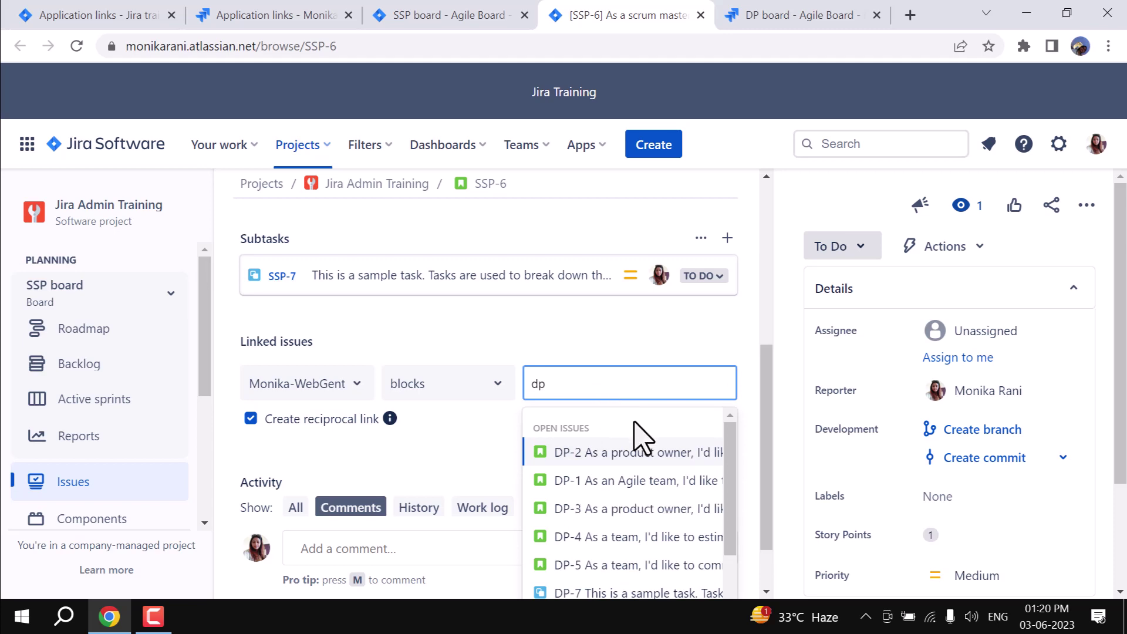
click(586, 453)
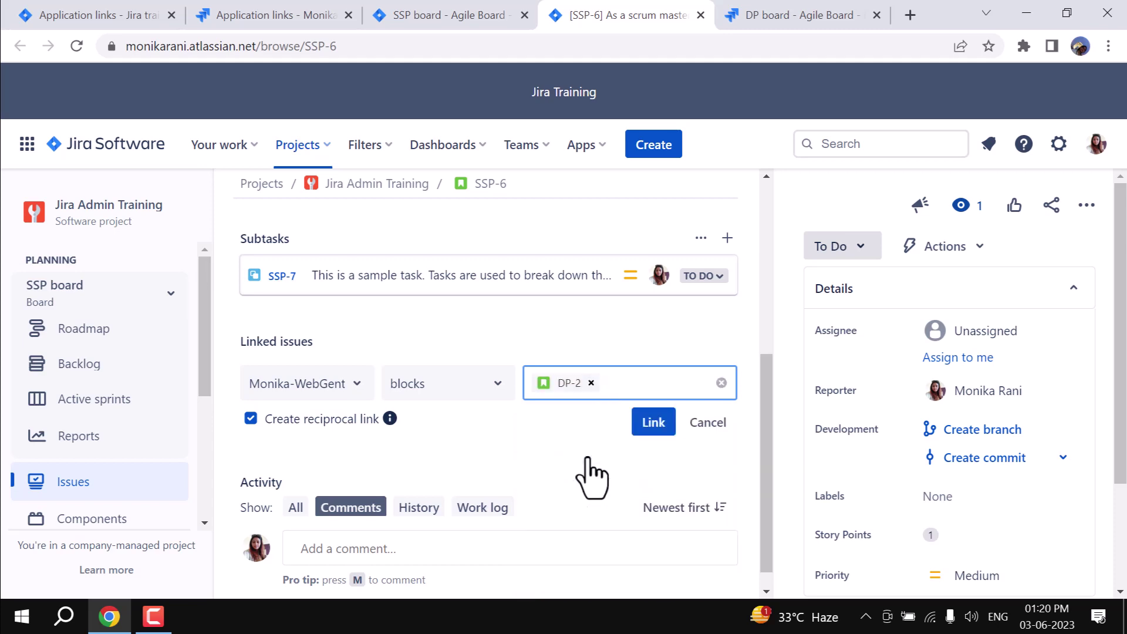
click(654, 422)
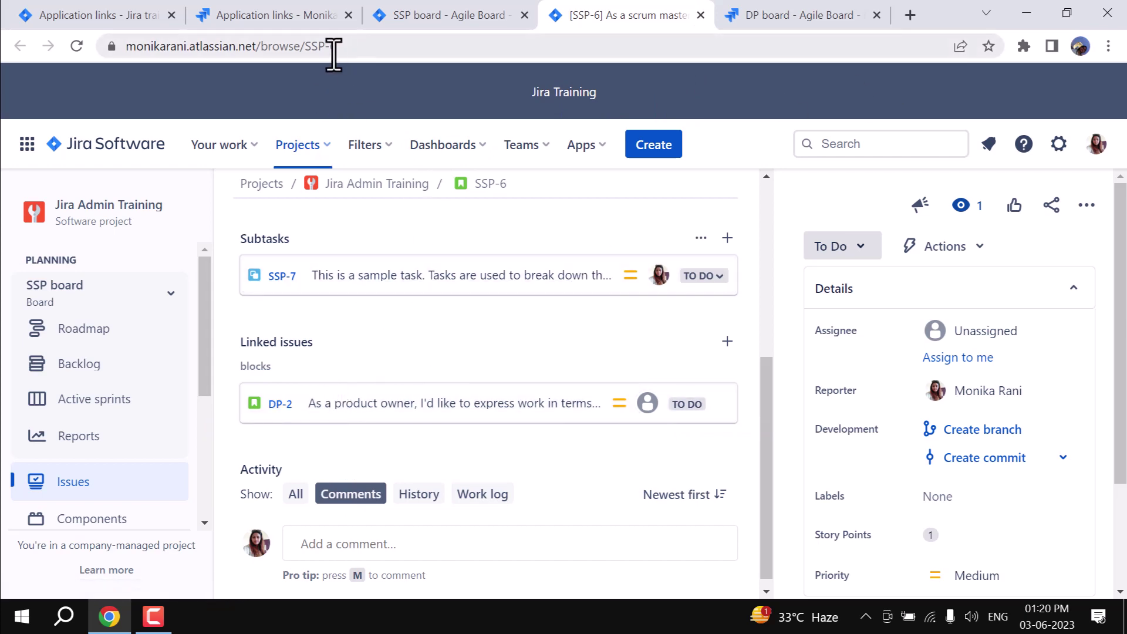
Step: On the Data Project board tab, open DP-2 as a full issue page
drag(347, 50, 120, 53)
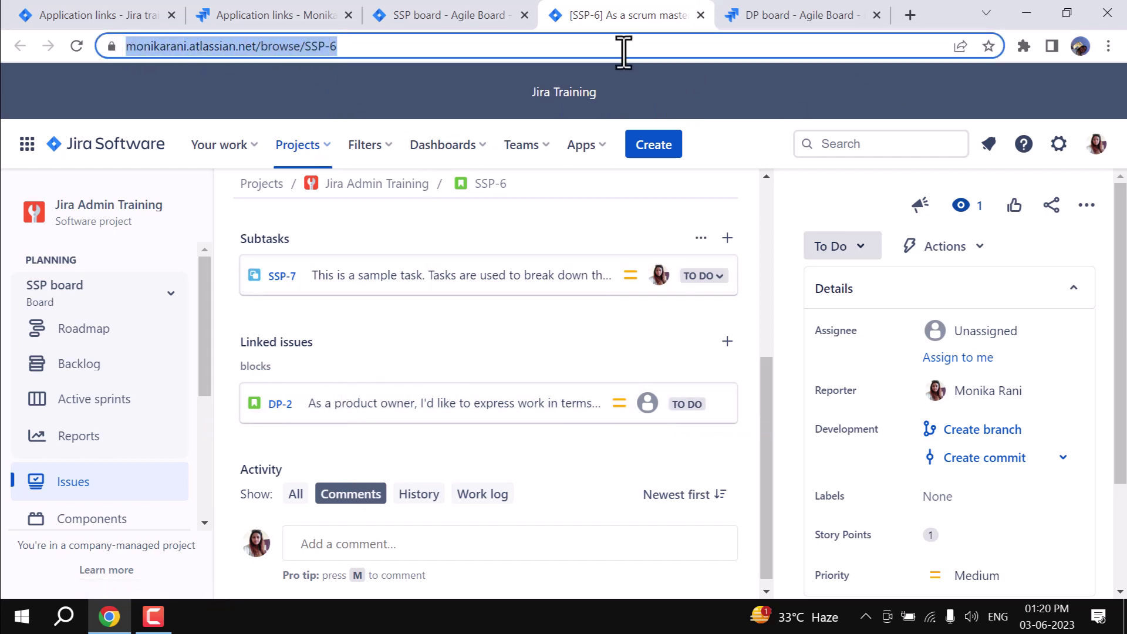
click(810, 13)
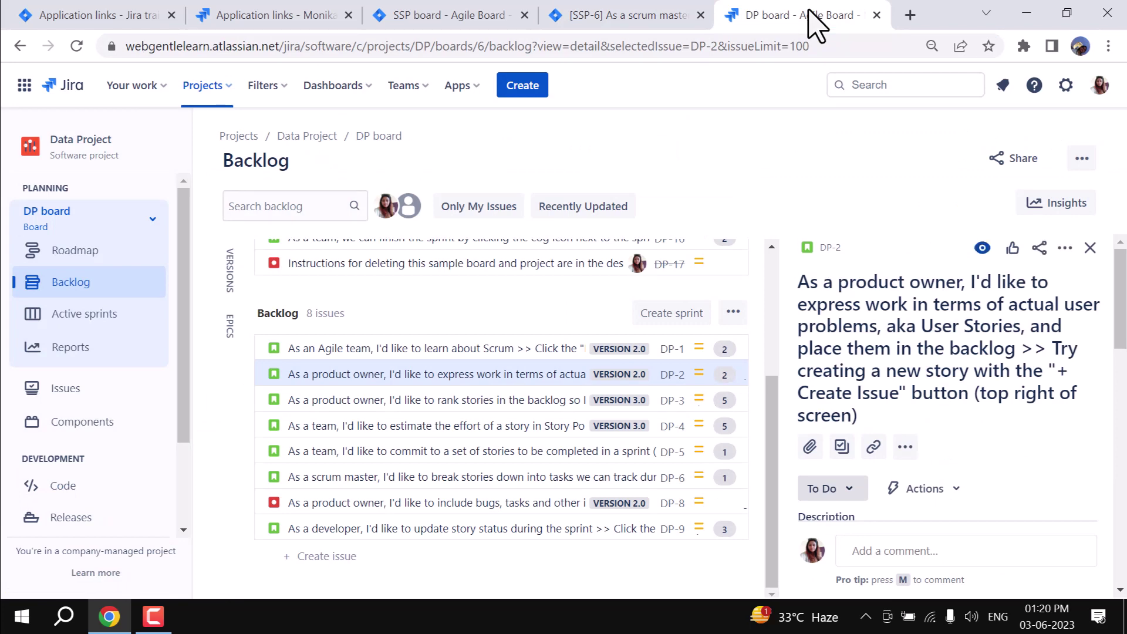
click(830, 248)
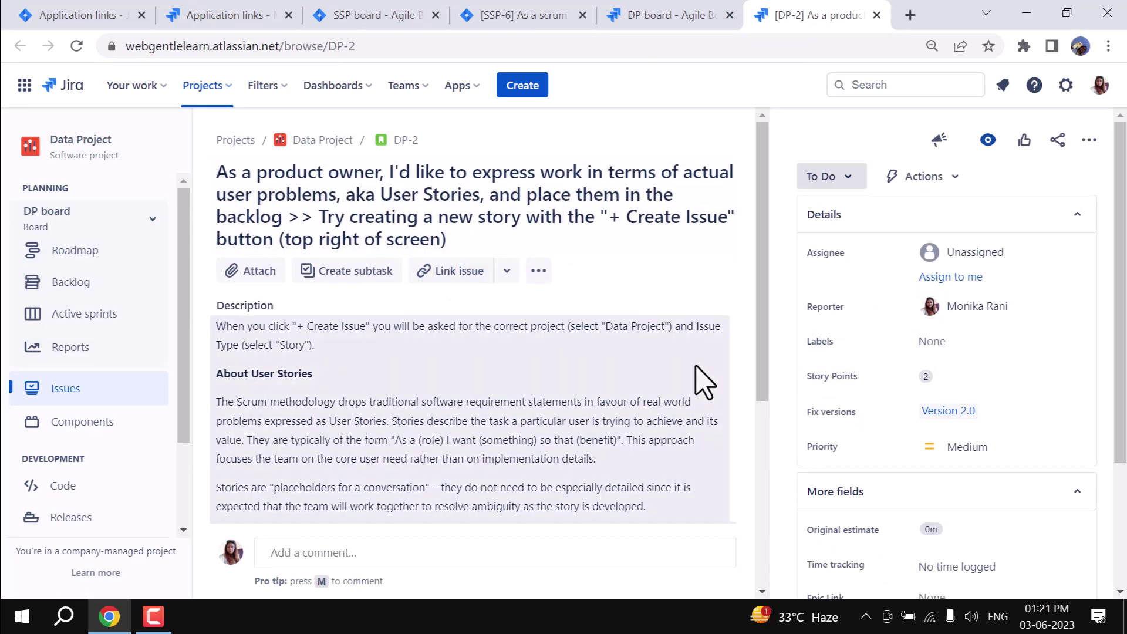
Step: Authenticate and allow read/write access to the Jira training site so DP-2 shows SSP-6 as 'is blocked by'
click(461, 273)
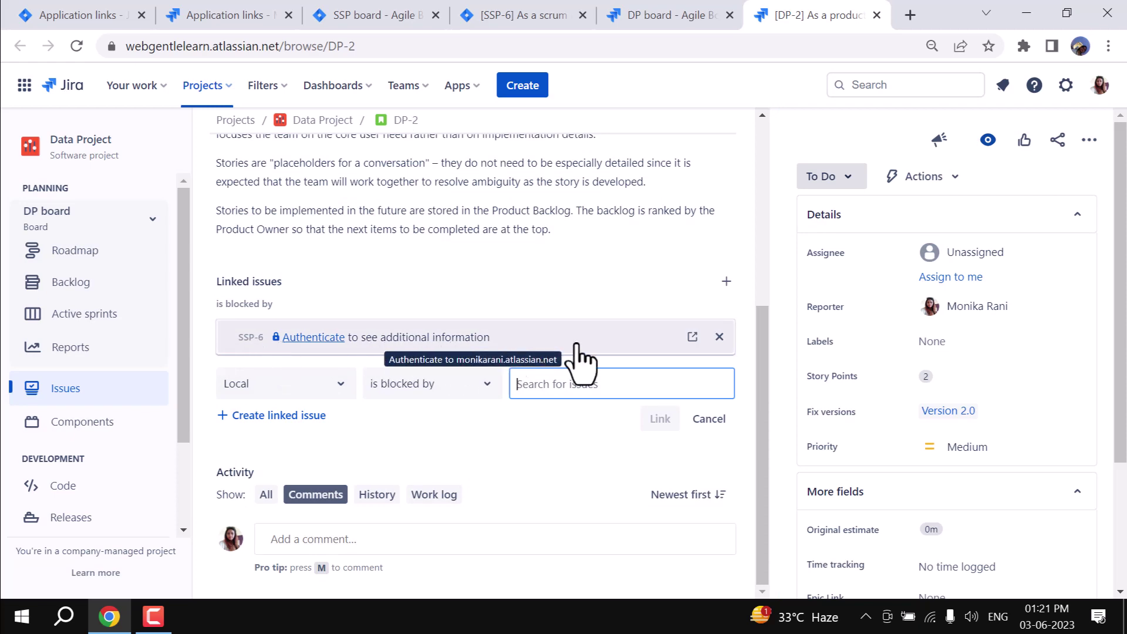
click(305, 337)
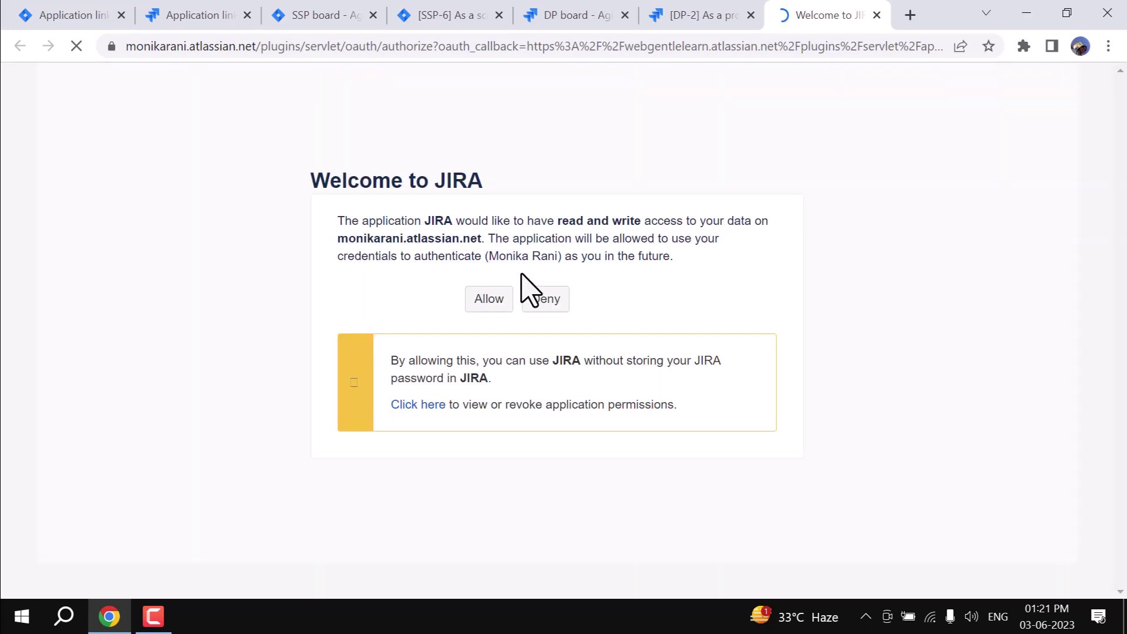
click(488, 300)
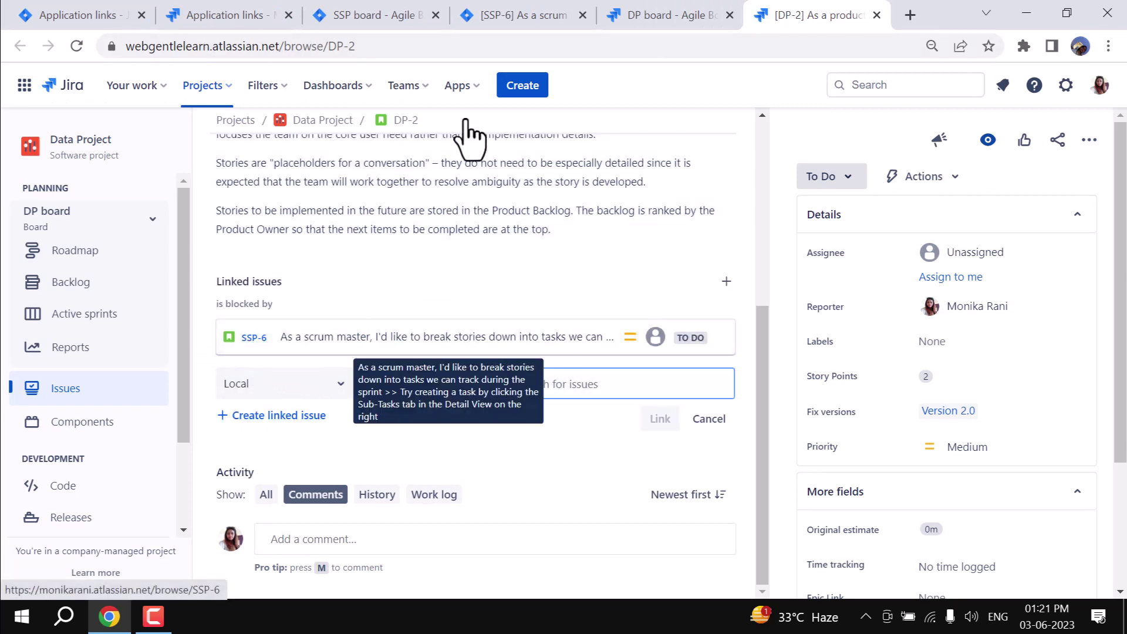
drag(396, 45, 323, 50)
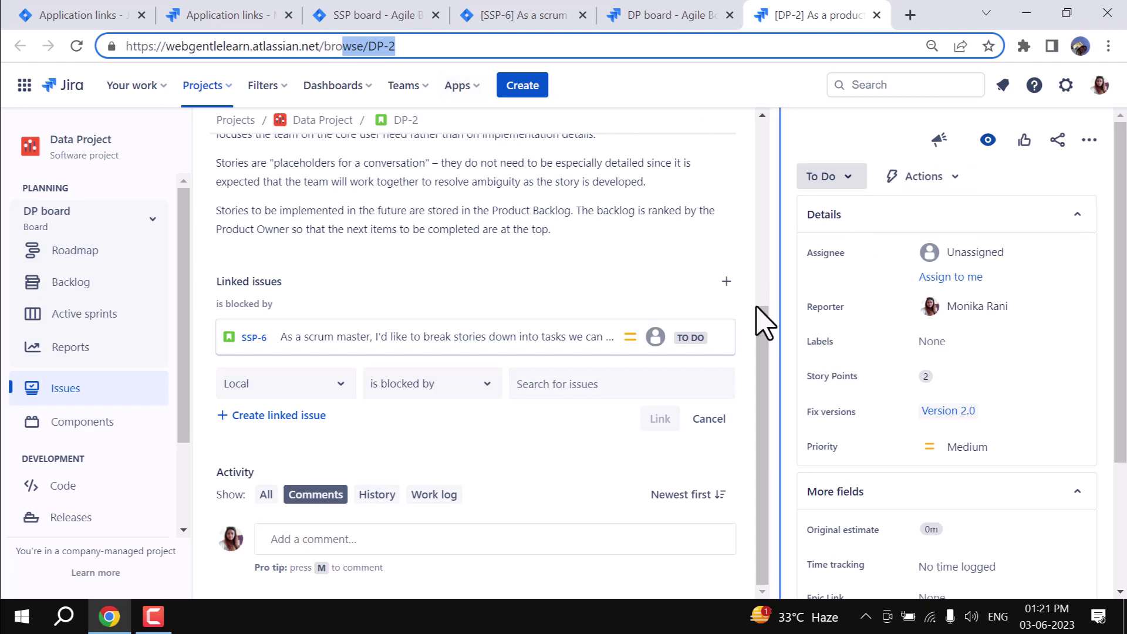